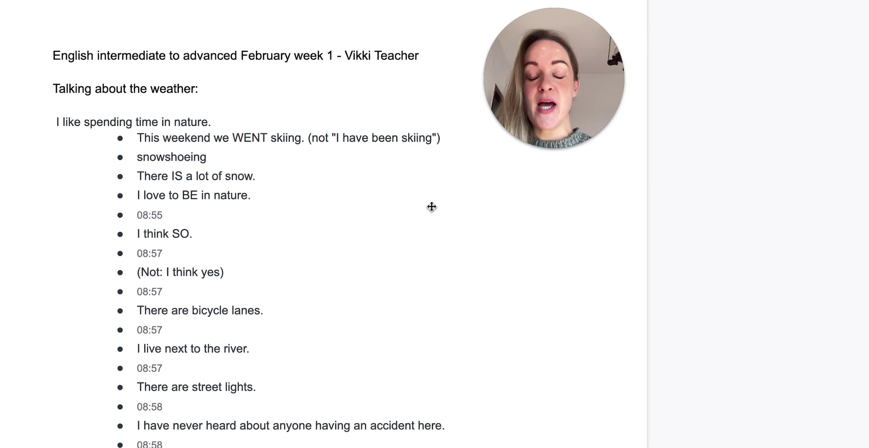
# Step: Insert '/ enjoy' after 'like' in 'I like spending time in nature.'
pyautogui.scroll(-1, 430, 208)
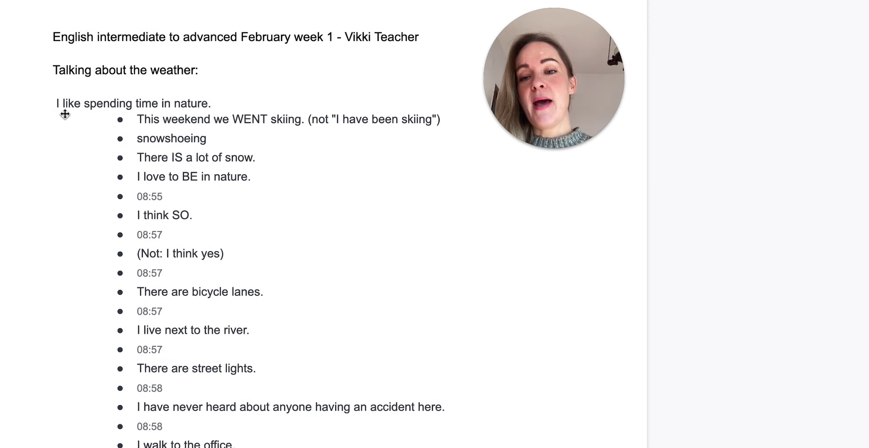
pyautogui.click(205, 105)
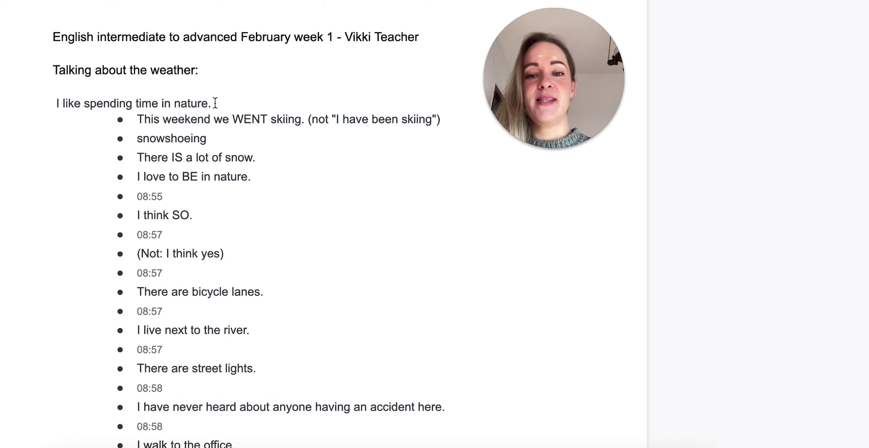
pyautogui.moveTo(212, 103); pyautogui.dragTo(53, 104)
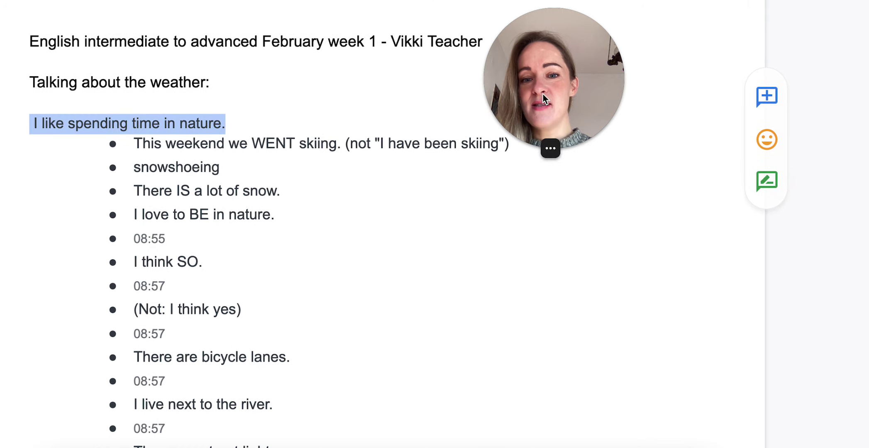
pyautogui.moveTo(543, 90); pyautogui.dragTo(627, 91)
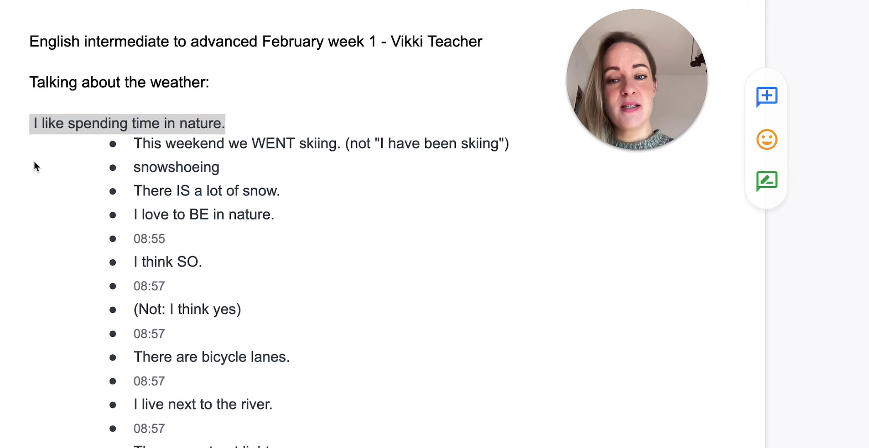
pyautogui.click(65, 123)
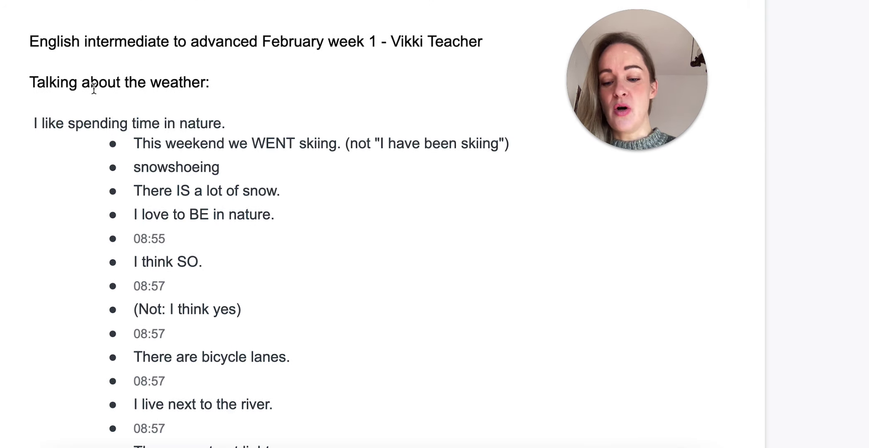
pyautogui.write('/ enjoy')
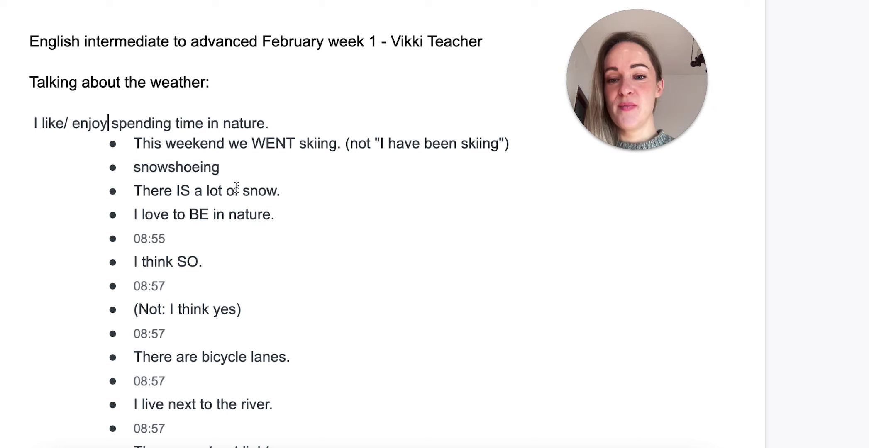
# Step: Add a new line 'I love going for (long) walks in nature.' below the nature sentence
pyautogui.doubleClick(318, 124)
pyautogui.press('Return')
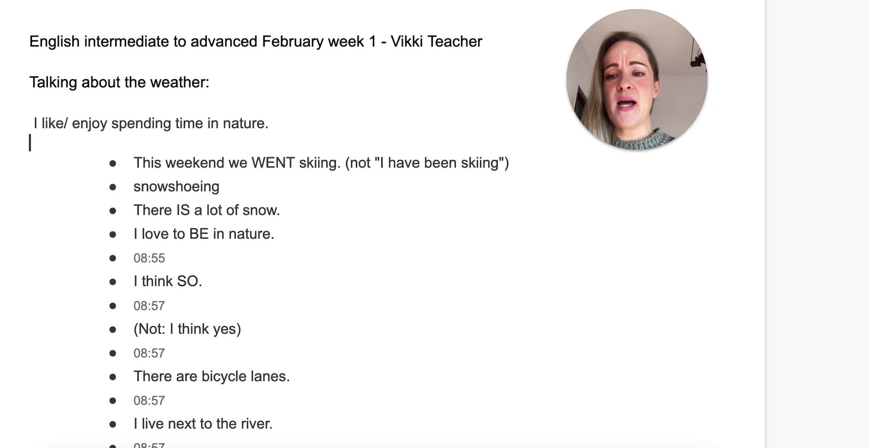
pyautogui.write('I love going for (long) walks in nature.')
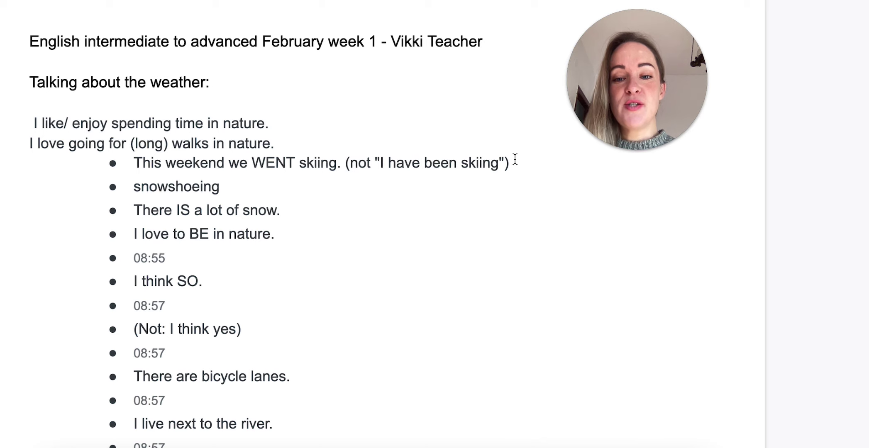
pyautogui.moveTo(513, 161); pyautogui.dragTo(131, 163)
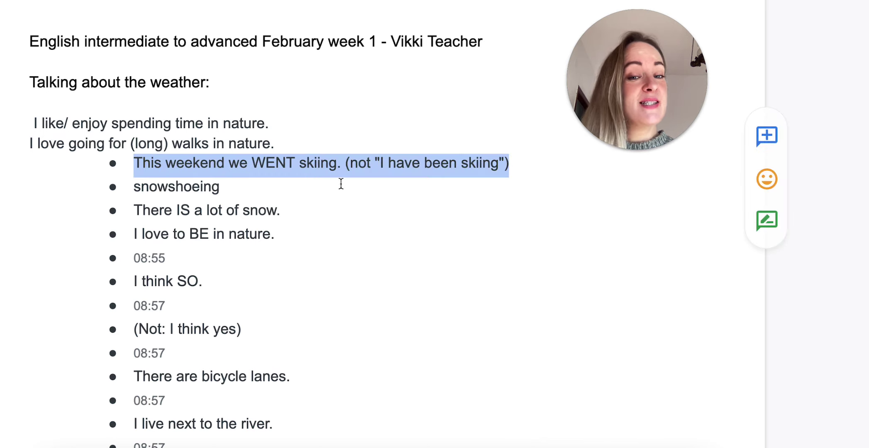
pyautogui.click(431, 206)
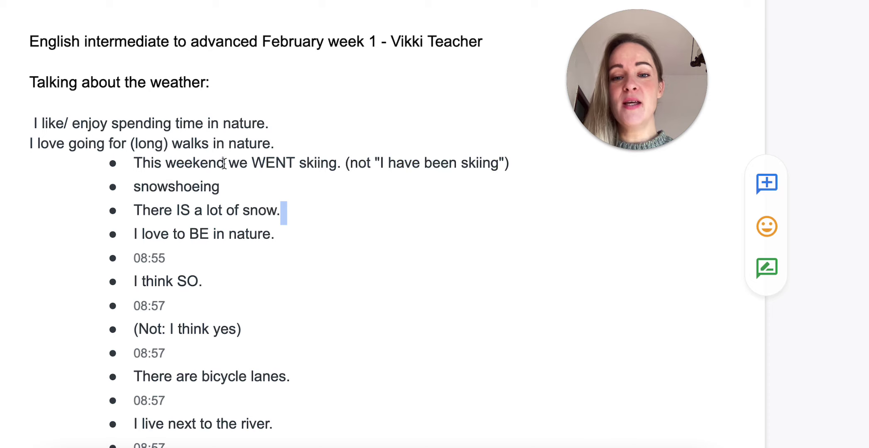
pyautogui.moveTo(223, 163); pyautogui.dragTo(130, 163)
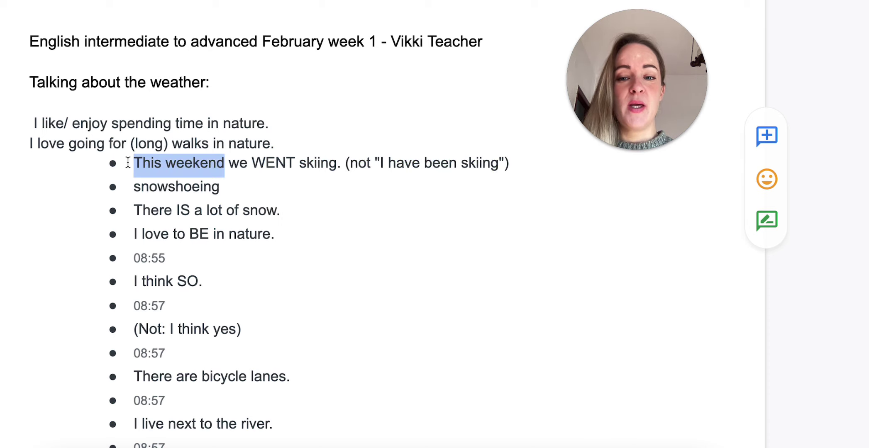
pyautogui.doubleClick(262, 170)
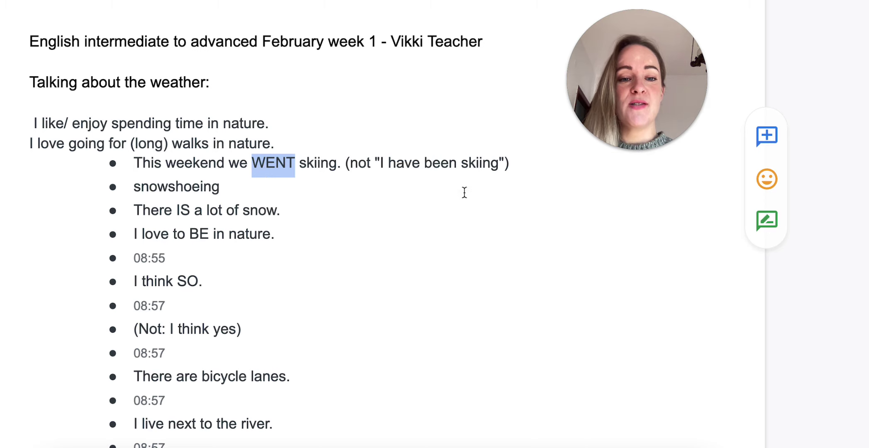
pyautogui.moveTo(518, 165)
pyautogui.mouseDown()
pyautogui.moveTo(348, 167)
pyautogui.moveTo(486, 178)
pyautogui.moveTo(531, 166)
pyautogui.mouseUp()
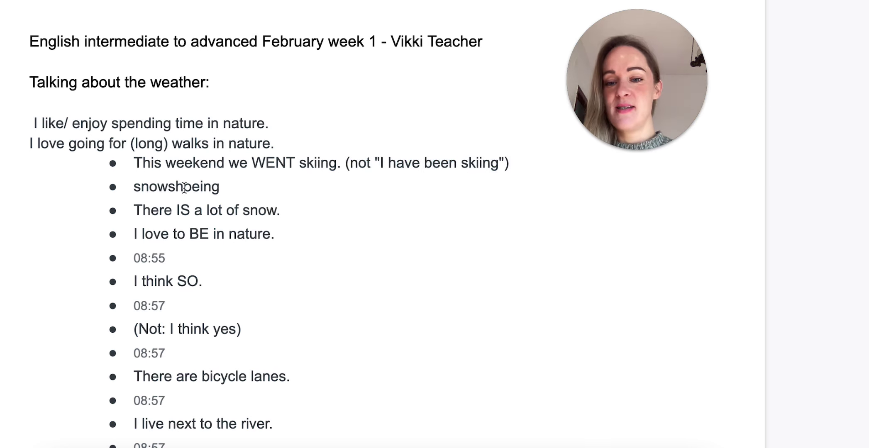
pyautogui.moveTo(248, 194); pyautogui.dragTo(137, 188)
pyautogui.click(249, 198)
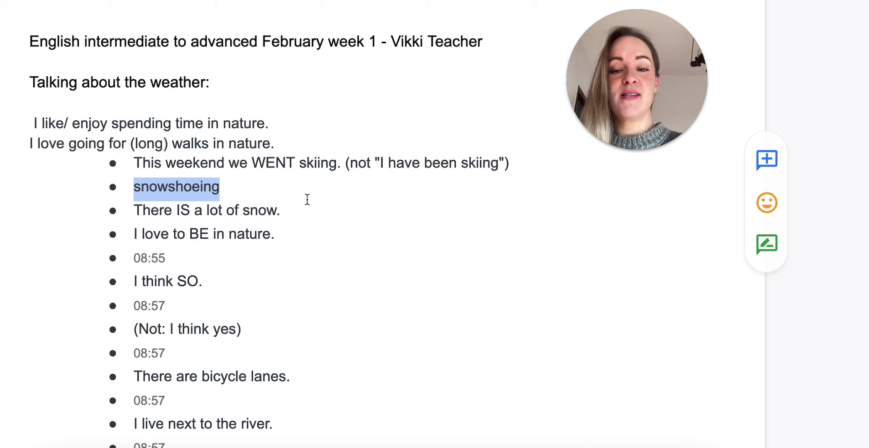
pyautogui.press('Right')
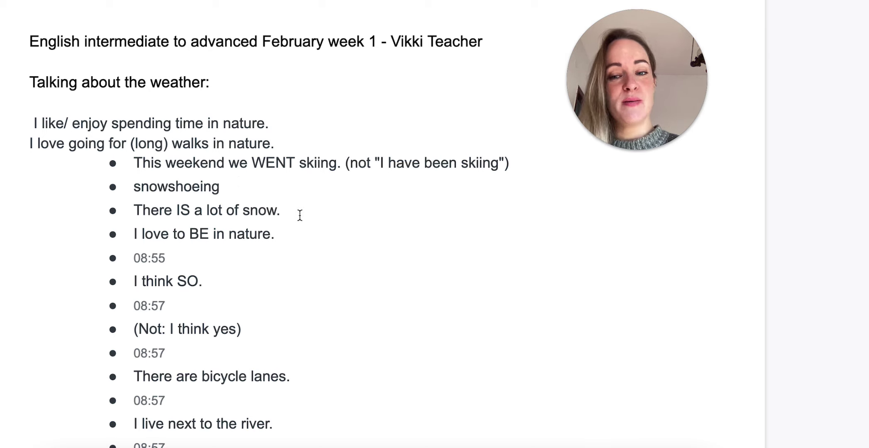
# Step: Highlight the 'There IS a lot of snow' and 'I love to BE in nature' examples while explaining them
pyautogui.moveTo(301, 213); pyautogui.dragTo(132, 213)
pyautogui.doubleClick(259, 216)
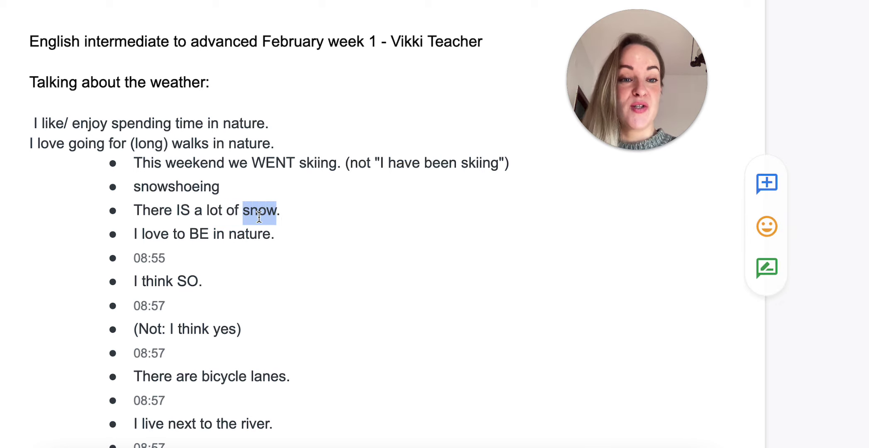
pyautogui.click(292, 215)
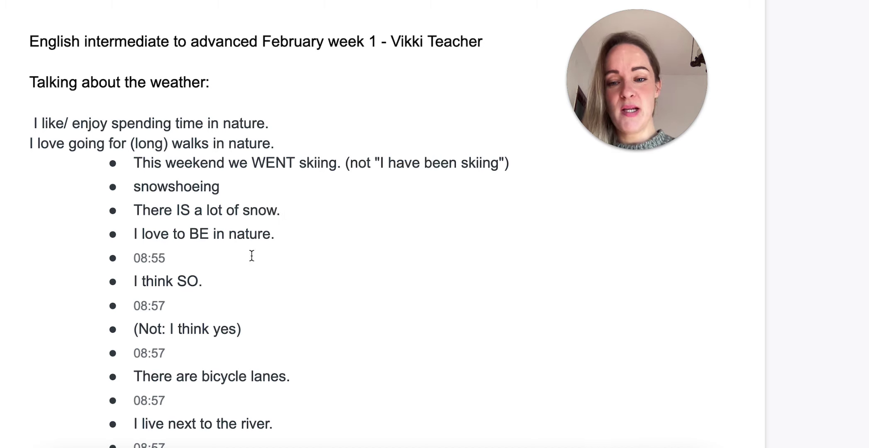
pyautogui.click(284, 233)
pyautogui.moveTo(282, 234); pyautogui.dragTo(131, 228)
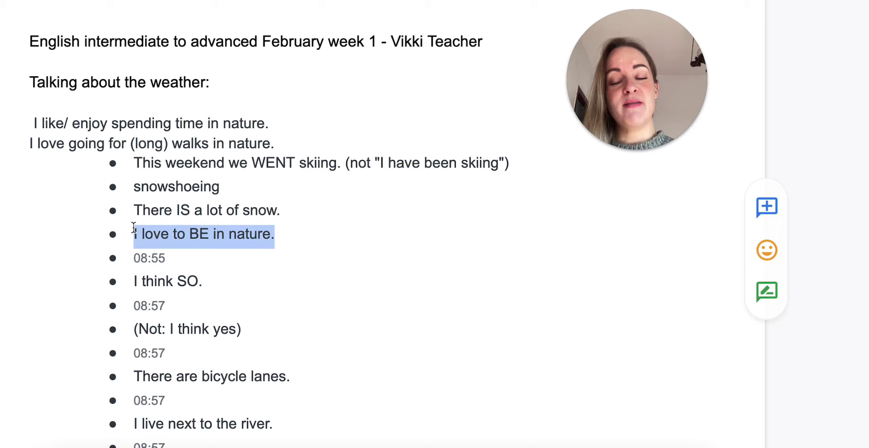
# Step: Delete the 08:55 and first 08:57 timestamp bullets
pyautogui.click(322, 244)
pyautogui.moveTo(242, 251)
pyautogui.mouseDown()
pyautogui.moveTo(285, 213)
pyautogui.moveTo(306, 227)
pyautogui.mouseUp()
pyautogui.press('BackSpace')
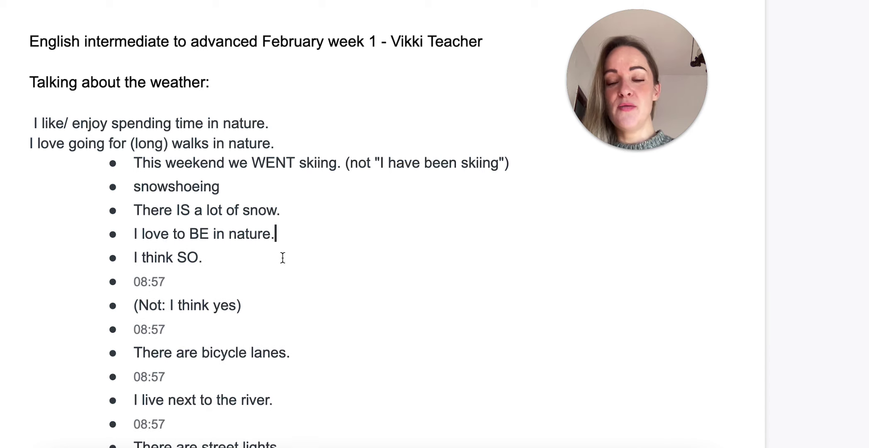
pyautogui.moveTo(245, 282); pyautogui.dragTo(212, 256)
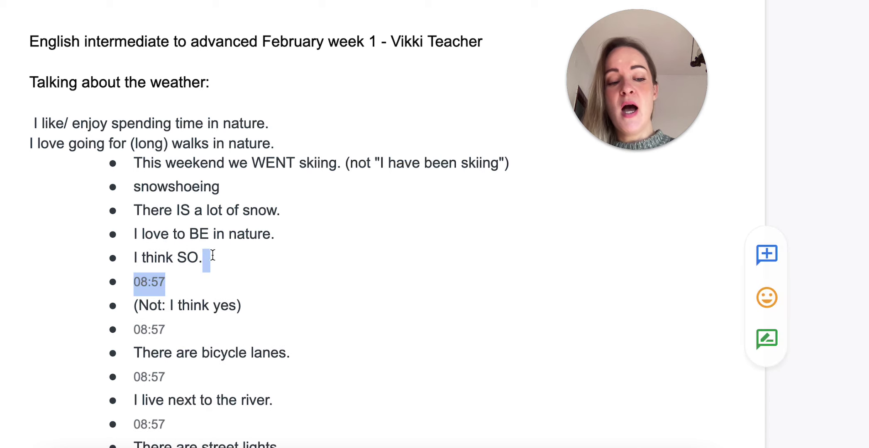
pyautogui.press('BackSpace')
pyautogui.moveTo(263, 286); pyautogui.dragTo(263, 286)
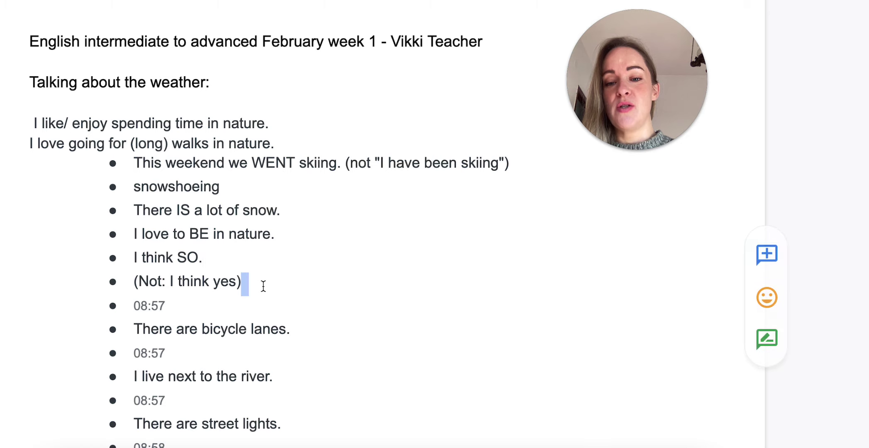
pyautogui.press('BackSpace')
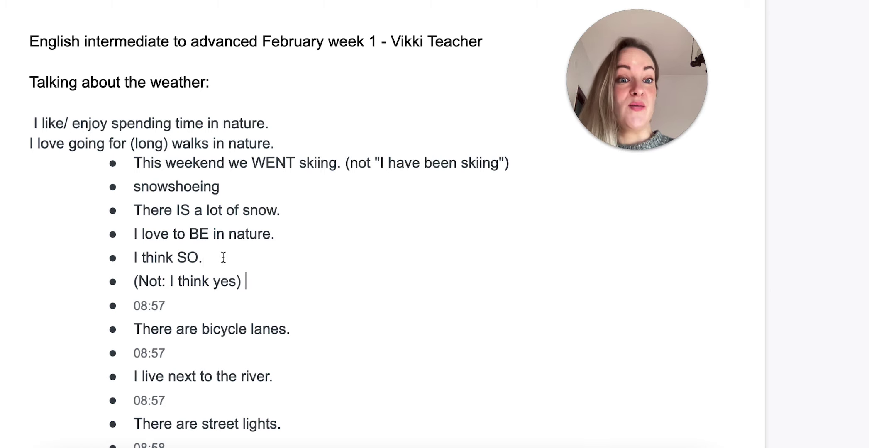
# Step: Extend the 'I think SO.' bullet with 'I don't think so.'
pyautogui.moveTo(224, 257); pyautogui.dragTo(132, 257)
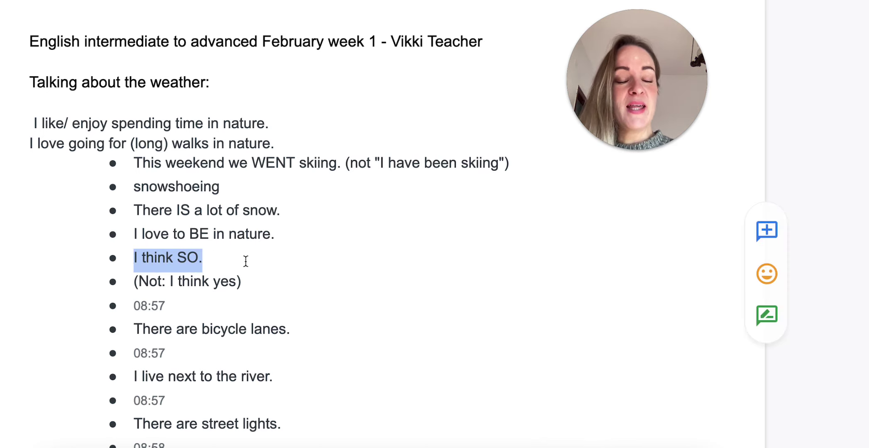
pyautogui.click(245, 261)
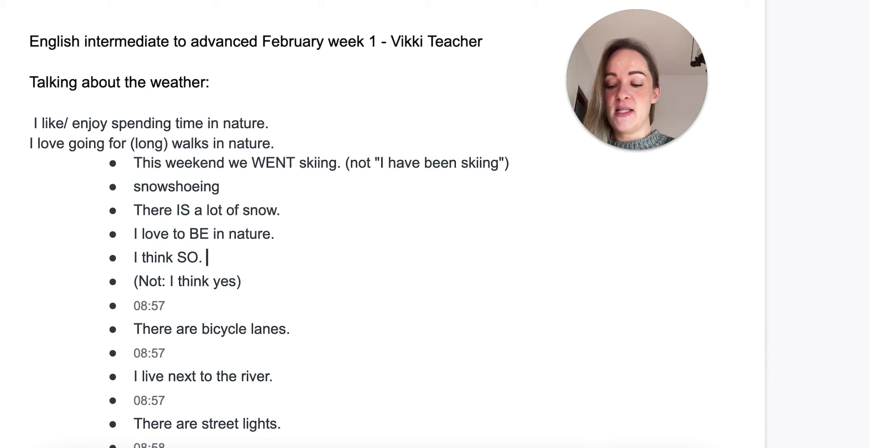
pyautogui.write("I don't thi")
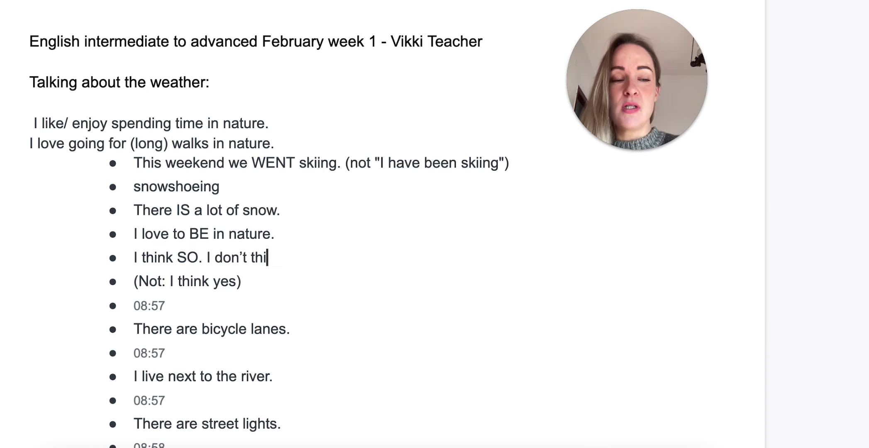
pyautogui.write('nk so.')
pyautogui.moveTo(266, 287); pyautogui.dragTo(166, 287)
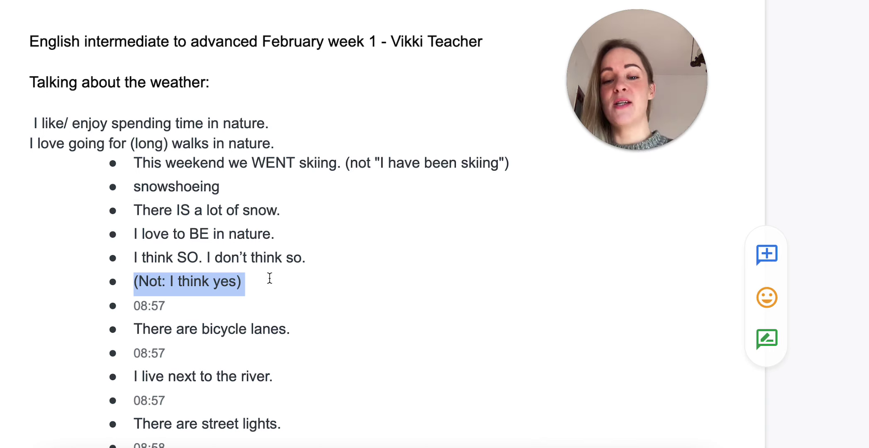
# Step: Delete the two 08:57 timestamp lines around the bicycle lanes sentence
pyautogui.scroll(-1, 269, 278)
pyautogui.click(253, 271)
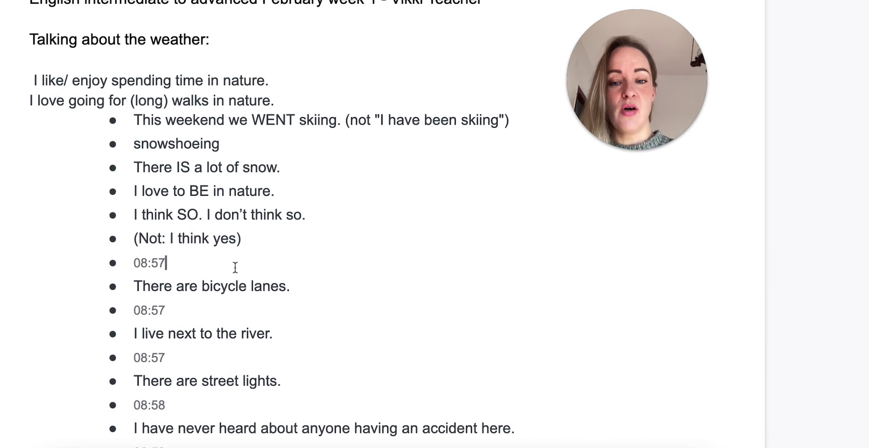
pyautogui.moveTo(235, 267); pyautogui.dragTo(257, 242)
pyautogui.press('BackSpace')
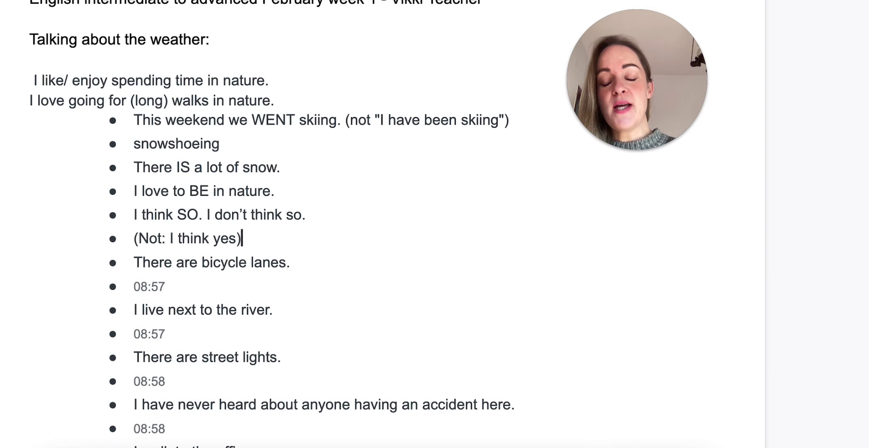
pyautogui.moveTo(283, 286); pyautogui.dragTo(307, 271)
pyautogui.press('BackSpace')
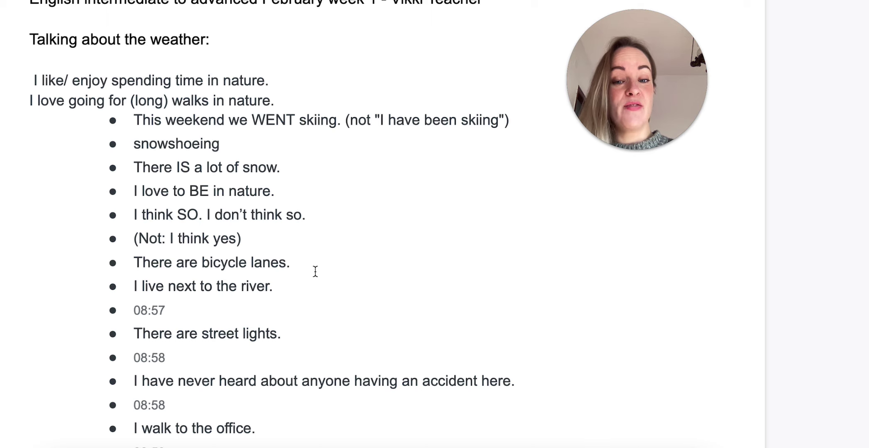
# Step: Underline 'bicycle lanes' in 'There are bicycle lanes.'
pyautogui.moveTo(296, 266)
pyautogui.mouseDown()
pyautogui.moveTo(273, 250)
pyautogui.moveTo(273, 262)
pyautogui.moveTo(204, 264)
pyautogui.mouseUp()
pyautogui.click(302, 259)
pyautogui.hotkey('ctrl', 'u')
pyautogui.click(317, 271)
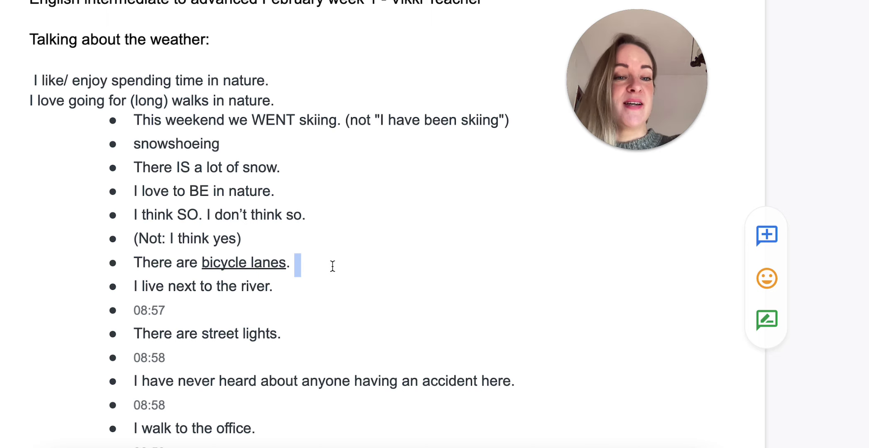
pyautogui.click(332, 272)
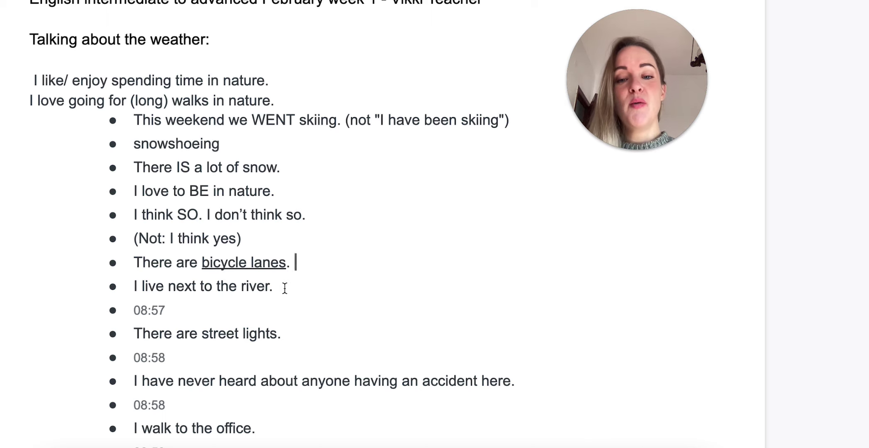
# Step: Delete the 08:57 timestamp and both 08:58 timestamp lines
pyautogui.scroll(-5, 290, 290)
pyautogui.moveTo(247, 153); pyautogui.dragTo(277, 130)
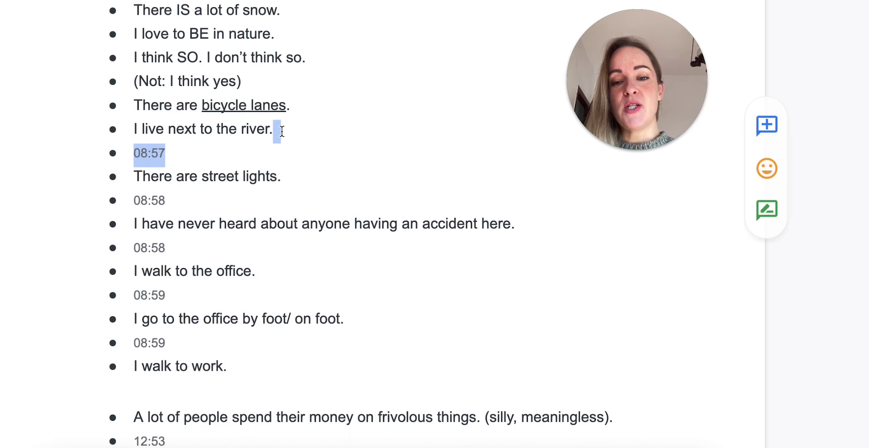
pyautogui.press('BackSpace')
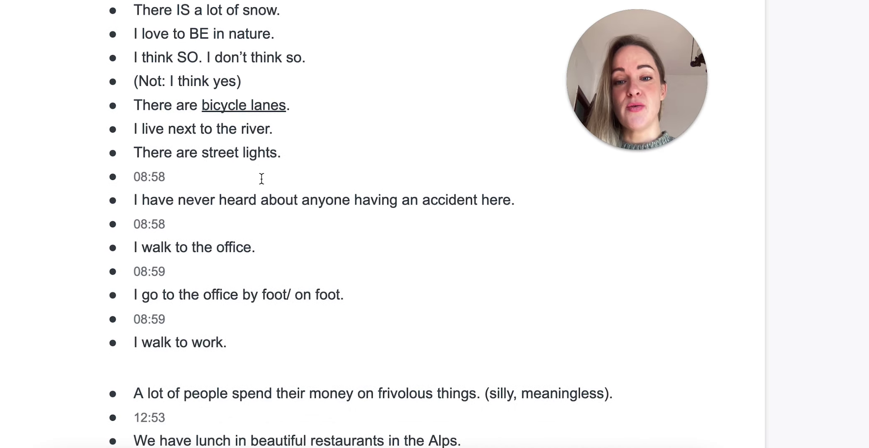
pyautogui.moveTo(260, 179); pyautogui.dragTo(286, 159)
pyautogui.press('BackSpace')
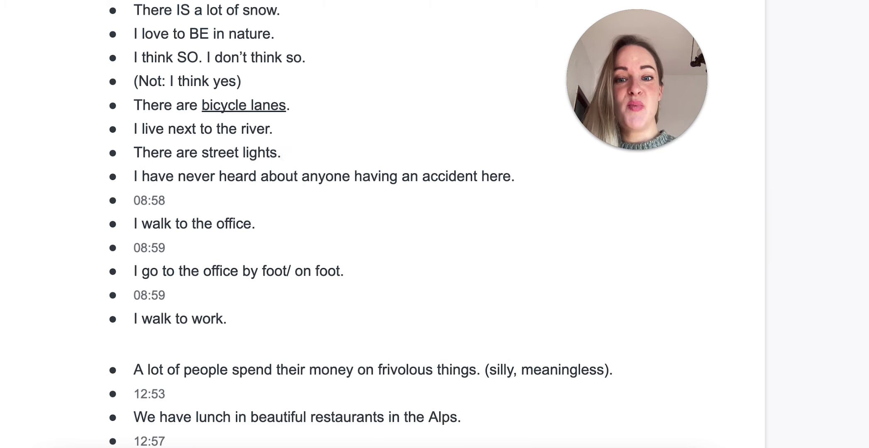
pyautogui.click(324, 204)
pyautogui.moveTo(324, 204)
pyautogui.mouseDown()
pyautogui.moveTo(535, 163)
pyautogui.moveTo(544, 178)
pyautogui.mouseUp()
pyautogui.press('BackSpace')
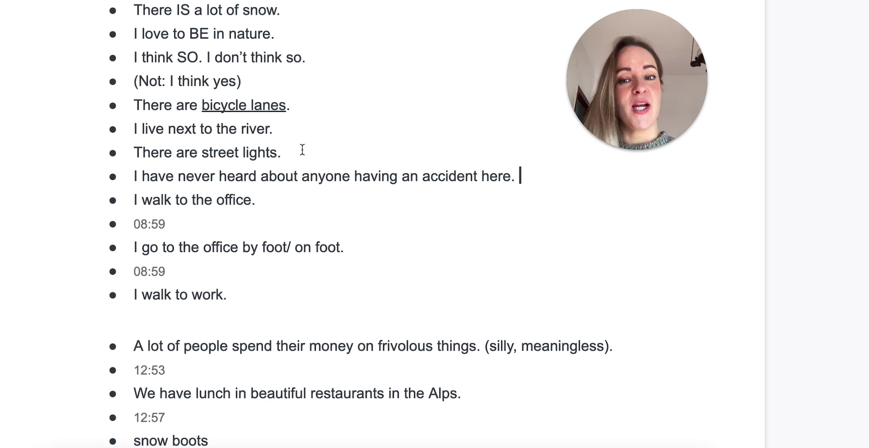
# Step: Underline 'street lights' in the street lights sentence
pyautogui.moveTo(283, 153); pyautogui.dragTo(135, 148)
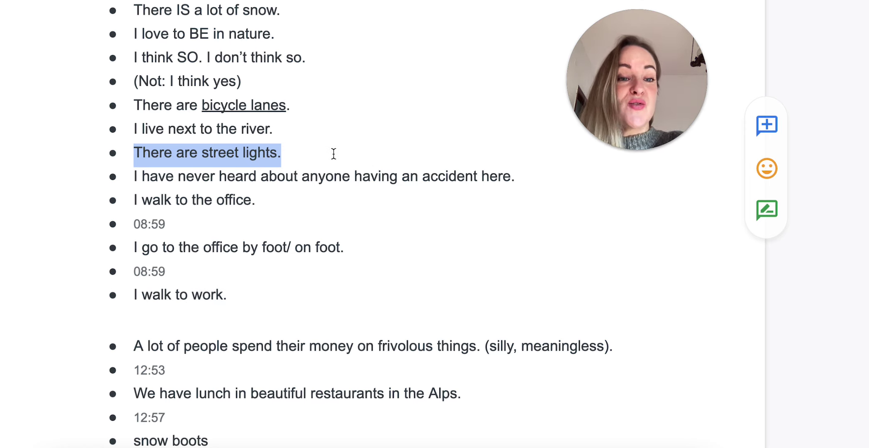
pyautogui.click(285, 154)
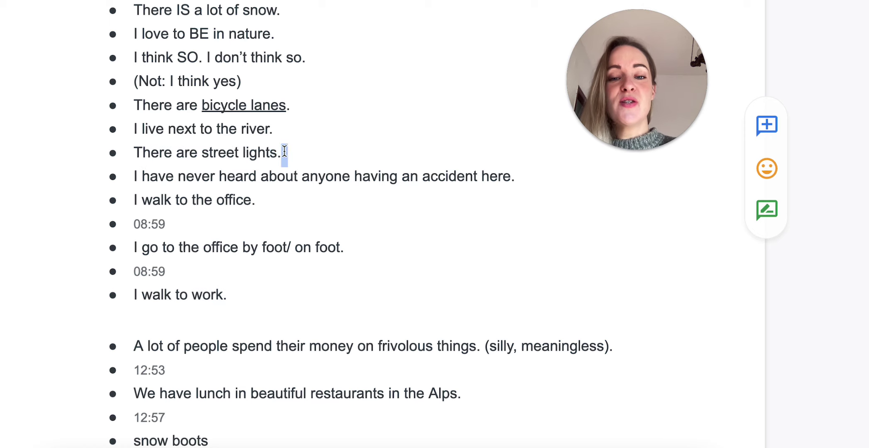
pyautogui.moveTo(277, 154); pyautogui.dragTo(204, 156)
pyautogui.hotkey('ctrl', 'u')
pyautogui.click(248, 198)
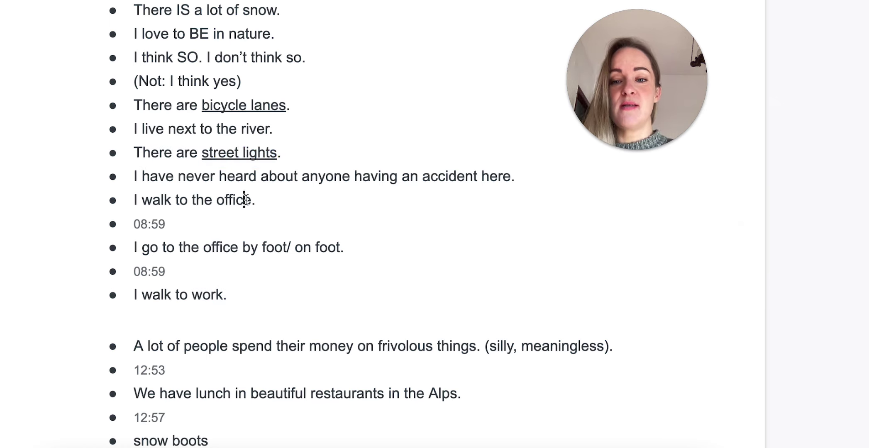
pyautogui.moveTo(527, 175)
pyautogui.mouseDown()
pyautogui.moveTo(214, 202)
pyautogui.moveTo(131, 185)
pyautogui.mouseUp()
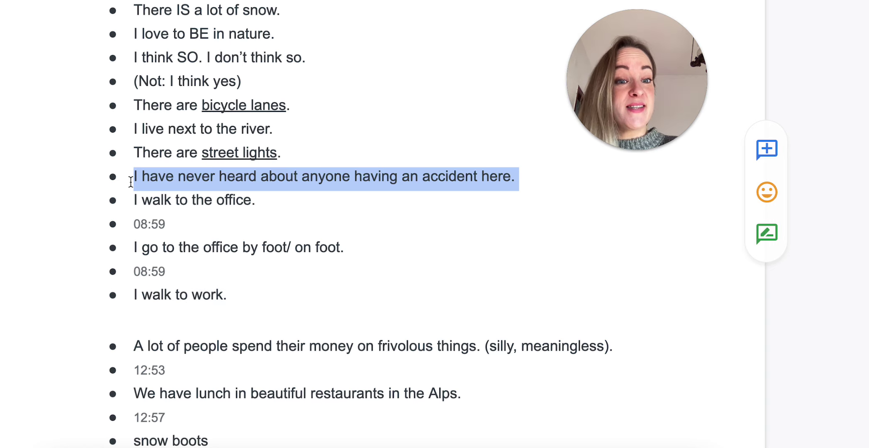
# Step: Delete both 08:59 timestamps and the blank lines, restoring the period after 'on foot'
pyautogui.moveTo(190, 227); pyautogui.dragTo(88, 218)
pyautogui.press('BackSpace')
pyautogui.press('BackSpace')
pyautogui.press('BackSpace')
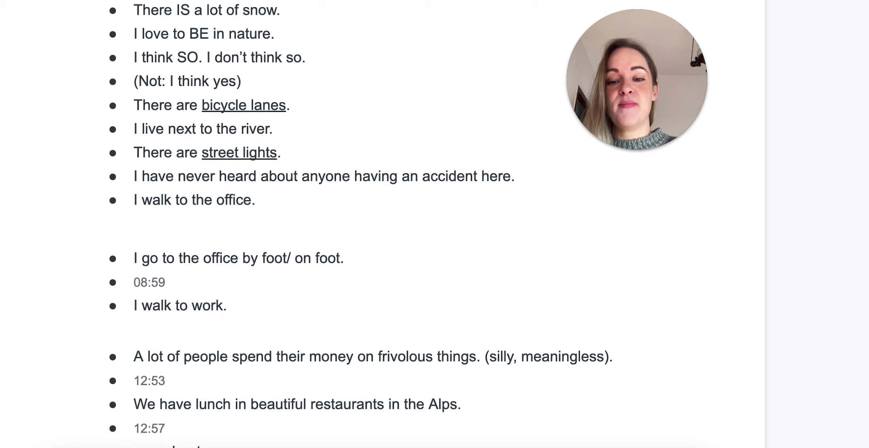
pyautogui.press('BackSpace')
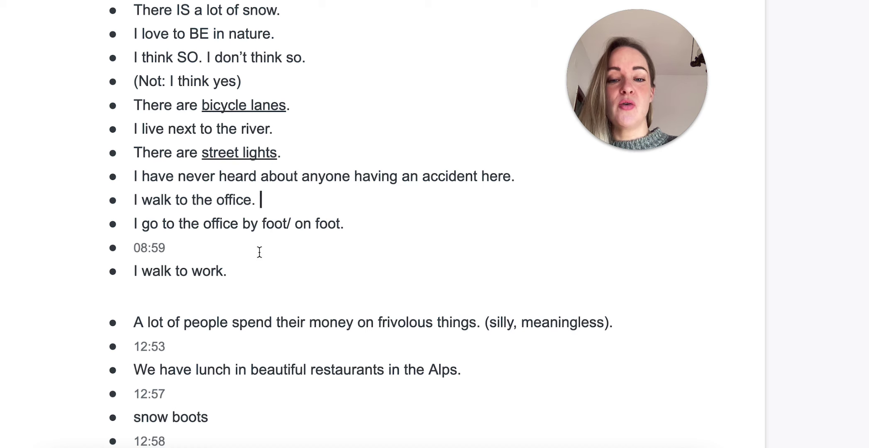
pyautogui.moveTo(258, 250); pyautogui.dragTo(363, 229)
pyautogui.press('BackSpace')
pyautogui.press('BackSpace')
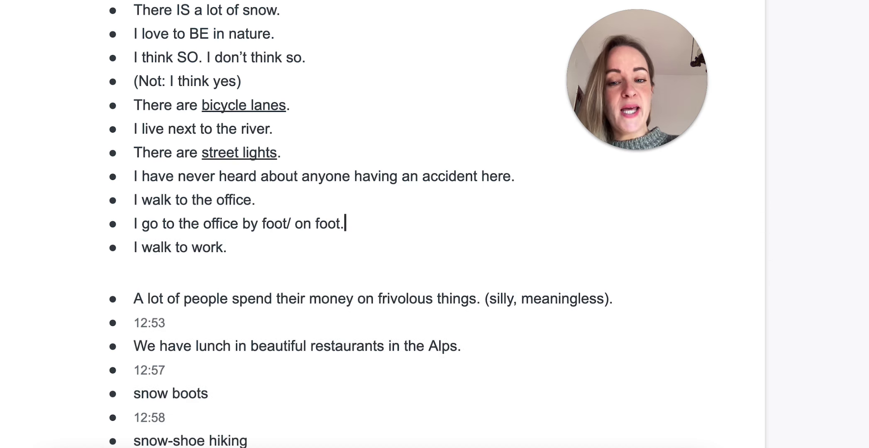
pyautogui.write('.')
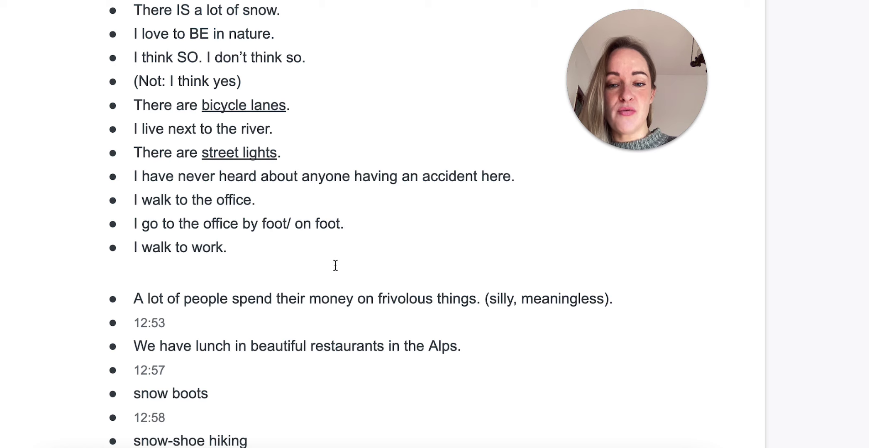
pyautogui.doubleClick(310, 266)
pyautogui.press('BackSpace')
pyautogui.press('BackSpace')
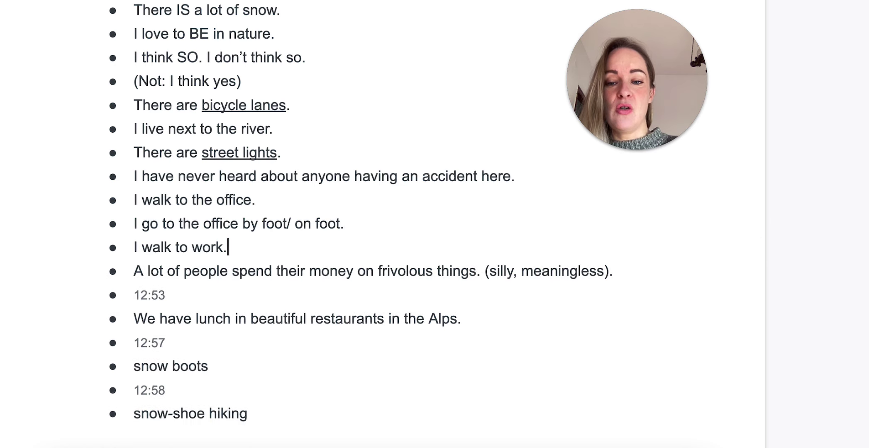
# Step: Select the 12:53 timestamp line below 'I walk to work.'
pyautogui.moveTo(240, 247); pyautogui.dragTo(126, 247)
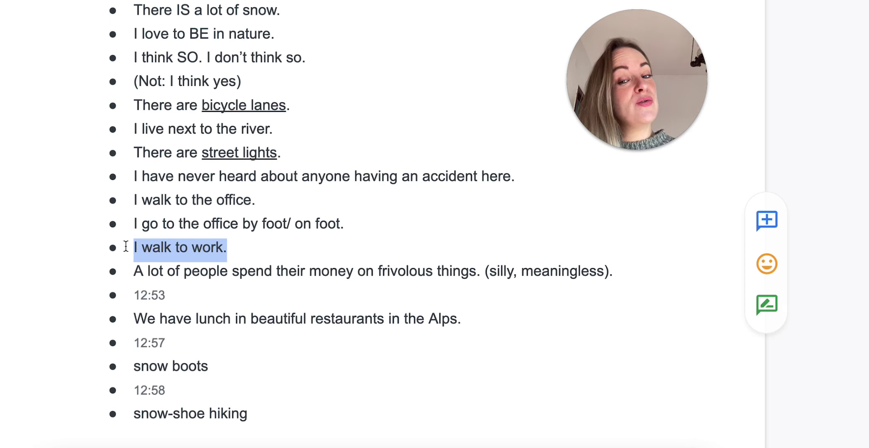
pyautogui.click(277, 274)
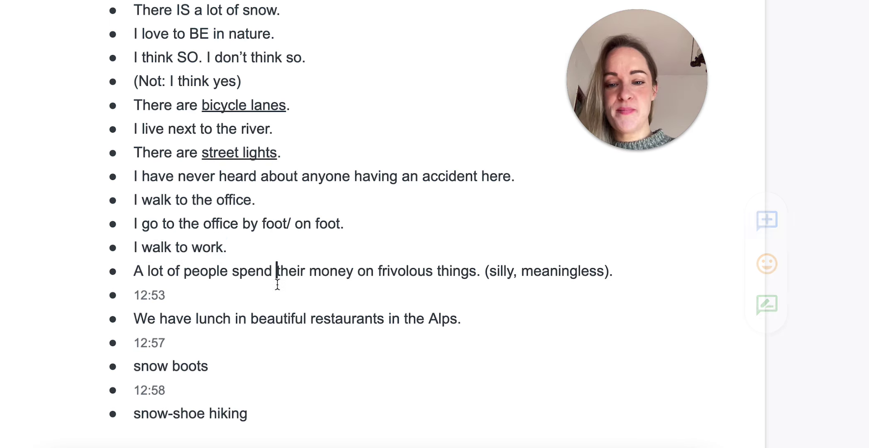
pyautogui.doubleClick(252, 299)
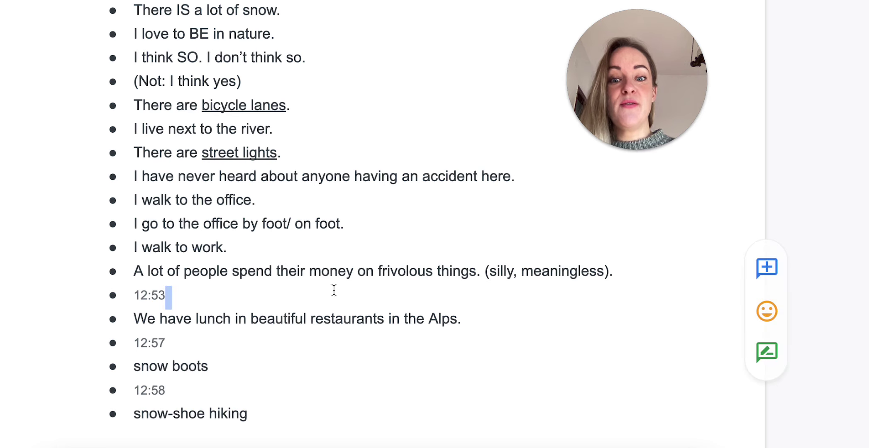
pyautogui.moveTo(272, 295); pyautogui.dragTo(107, 294)
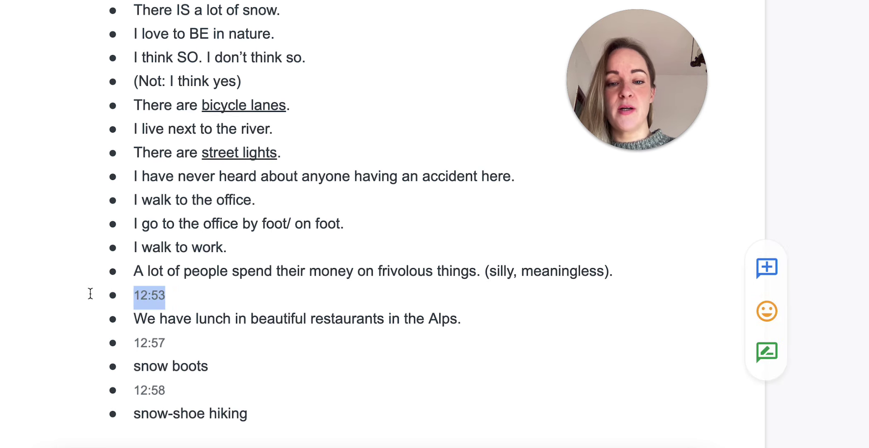
# Step: Delete the 12:53 and 12:57 timestamp lines and the leftover empty line
pyautogui.press('BackSpace')
pyautogui.press('BackSpace')
pyautogui.press('BackSpace')
pyautogui.press('BackSpace')
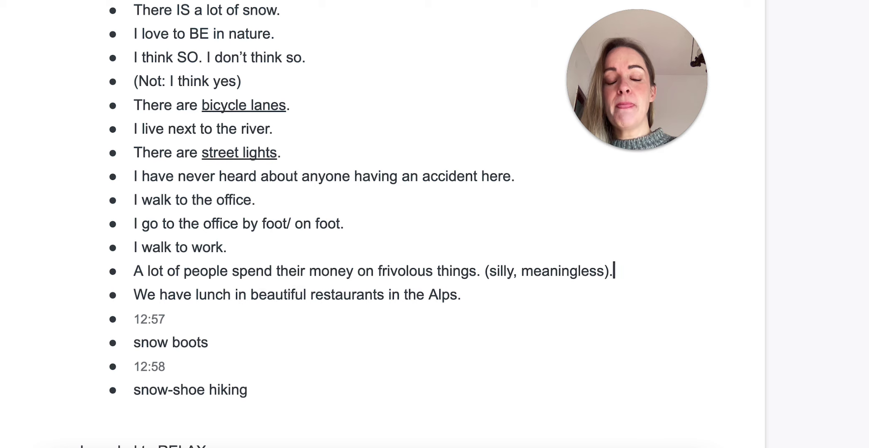
pyautogui.click(181, 318)
pyautogui.moveTo(181, 319); pyautogui.dragTo(121, 315)
pyautogui.press('BackSpace')
pyautogui.press('BackSpace')
pyautogui.press('BackSpace')
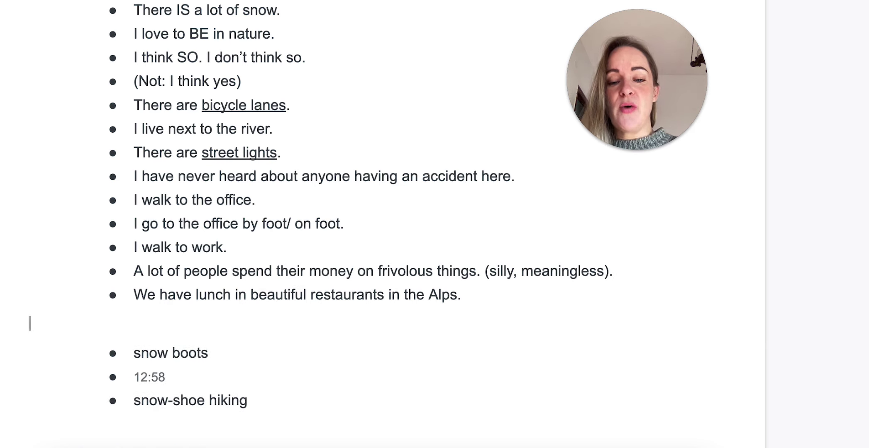
pyautogui.press('BackSpace')
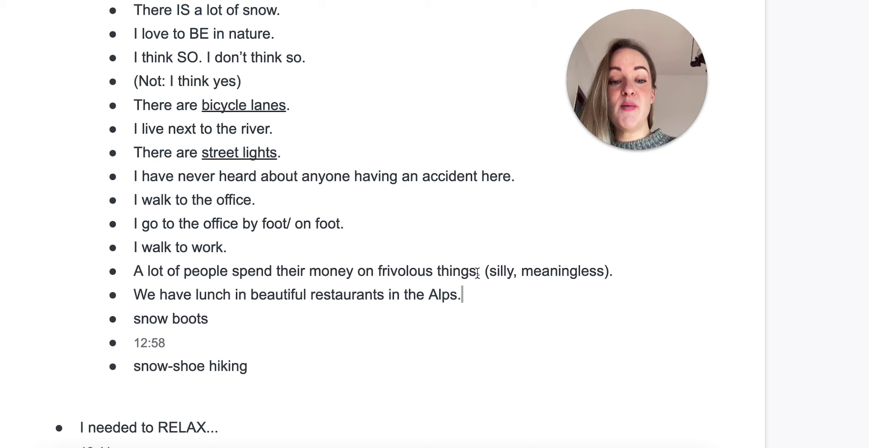
# Step: Underline 'frivolous things' in the spending sentence
pyautogui.moveTo(476, 273); pyautogui.dragTo(380, 273)
pyautogui.hotkey('ctrl', 'u')
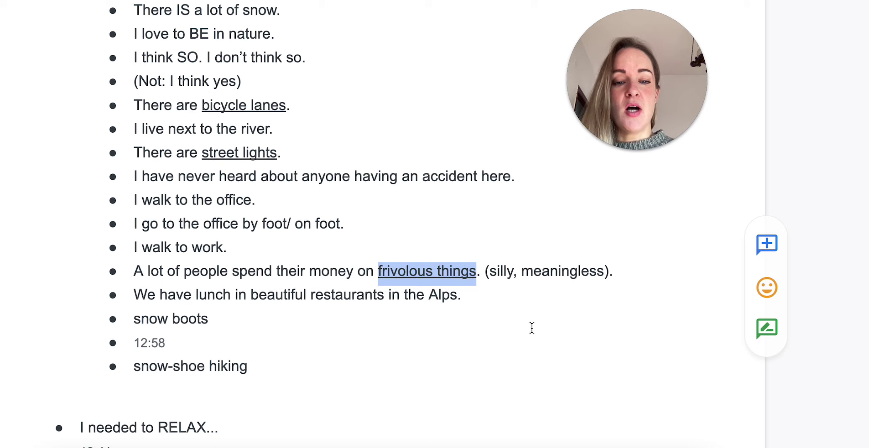
pyautogui.click(540, 297)
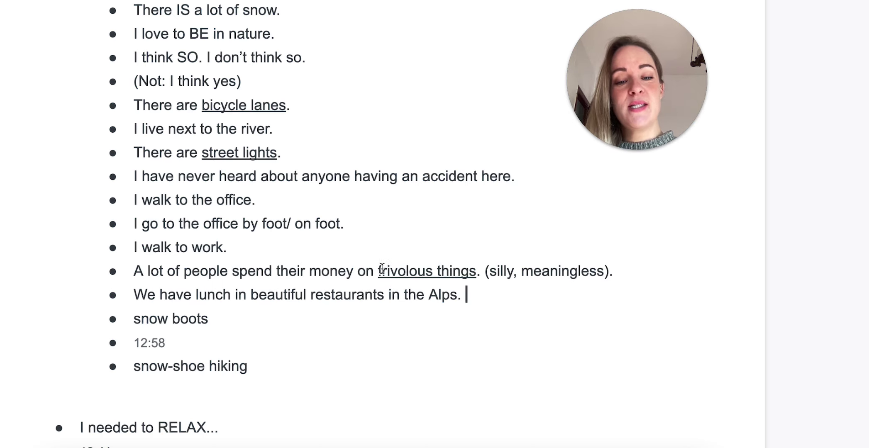
# Step: Highlight the word 'frivolous' while explaining its meaning
pyautogui.moveTo(378, 270); pyautogui.dragTo(434, 273)
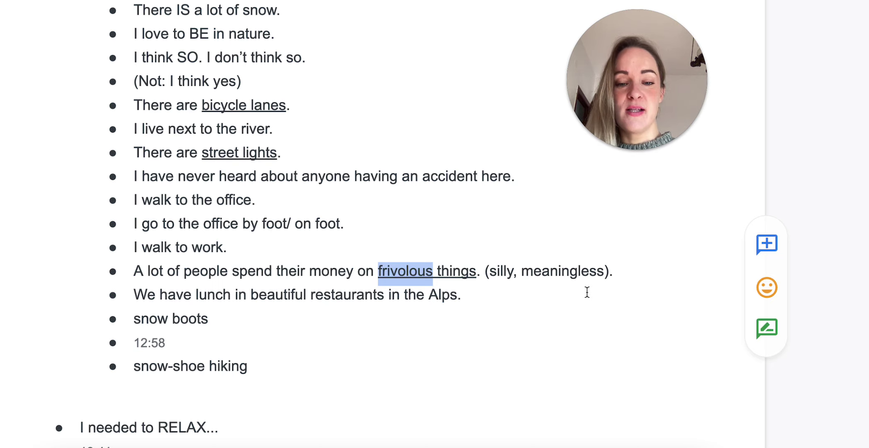
pyautogui.click(564, 300)
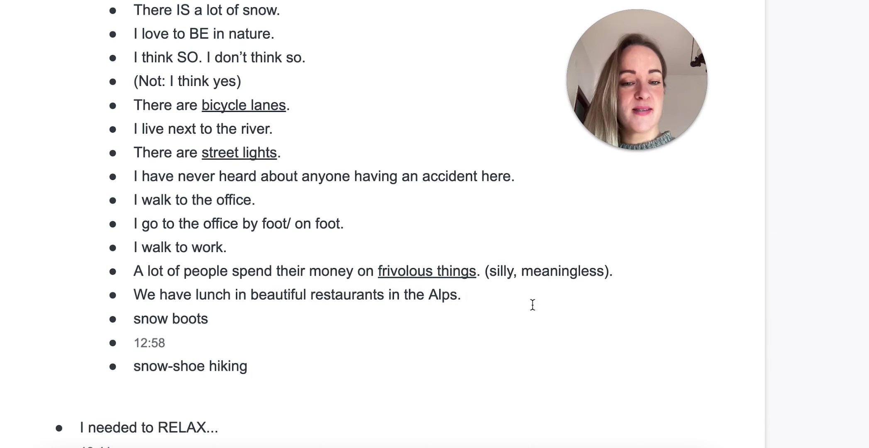
pyautogui.doubleClick(401, 271)
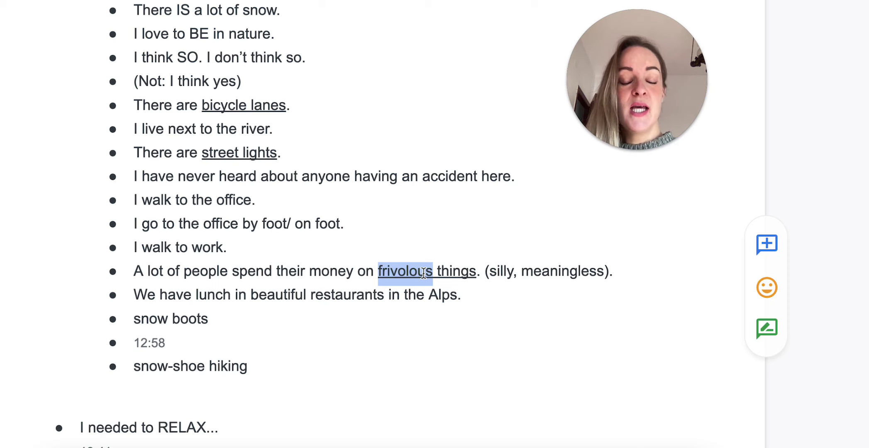
pyautogui.click(433, 271)
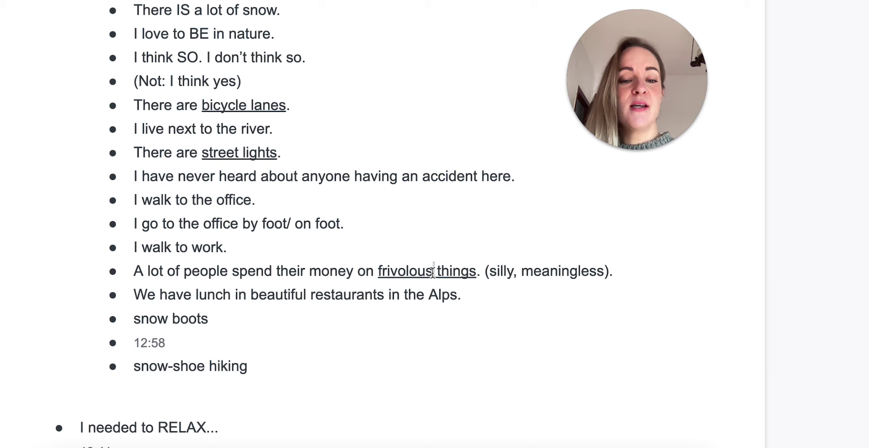
pyautogui.moveTo(433, 272); pyautogui.dragTo(377, 274)
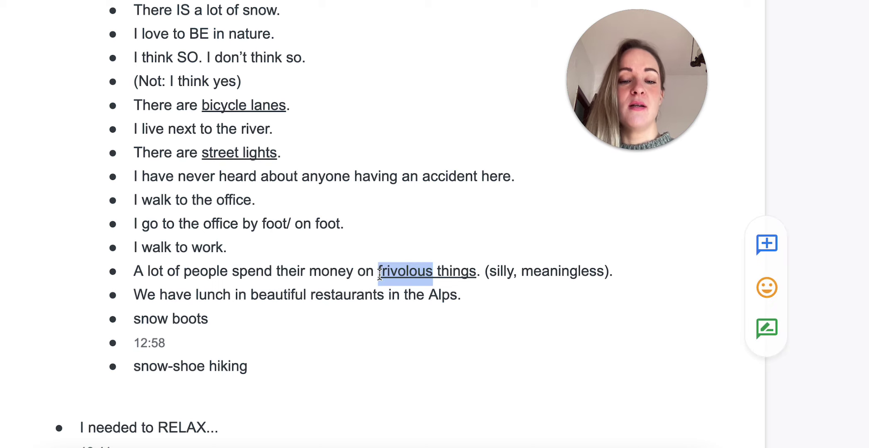
# Step: Underline 'the Alps' in the restaurants sentence
pyautogui.moveTo(413, 298); pyautogui.dragTo(411, 311)
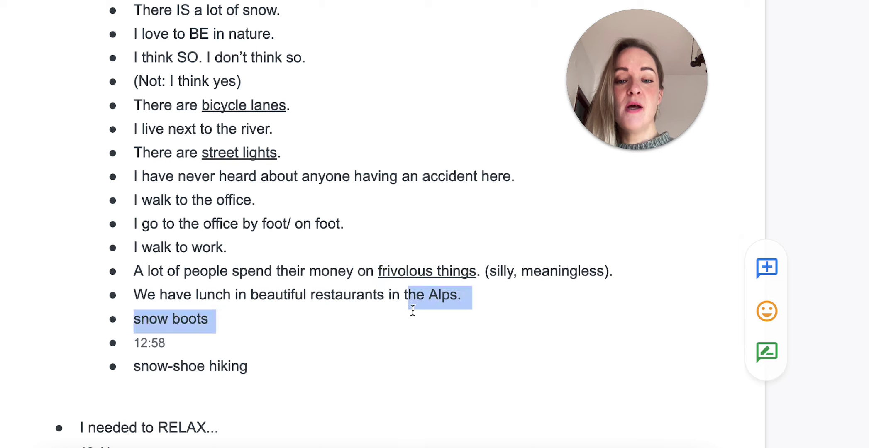
pyautogui.click(443, 297)
pyautogui.click(458, 297)
pyautogui.moveTo(458, 296); pyautogui.dragTo(405, 299)
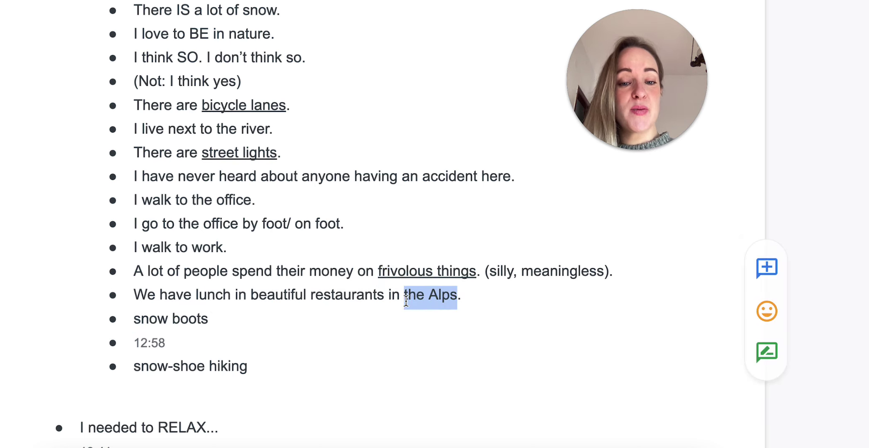
pyautogui.hotkey('ctrl', 'u')
# Step: Add '(meaningful)' at the end of the restaurants-in-the-Alps sentence
pyautogui.click(496, 297)
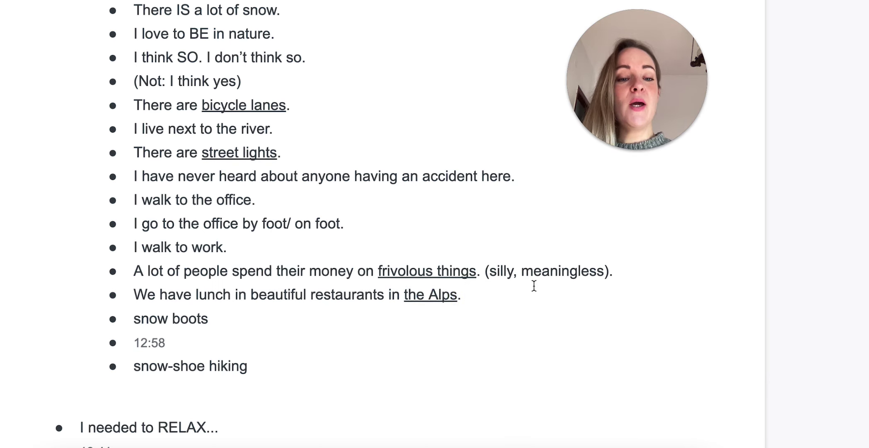
pyautogui.write('meaningful')
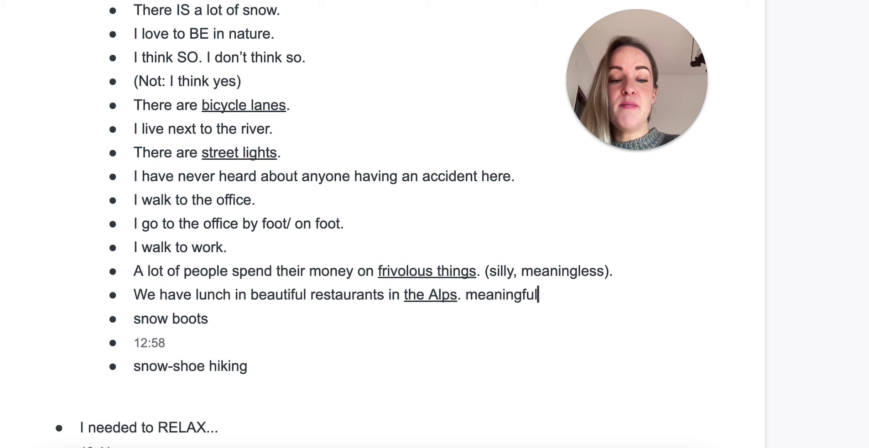
pyautogui.write(')')
pyautogui.click(466, 295)
pyautogui.write('(')
pyautogui.click(491, 310)
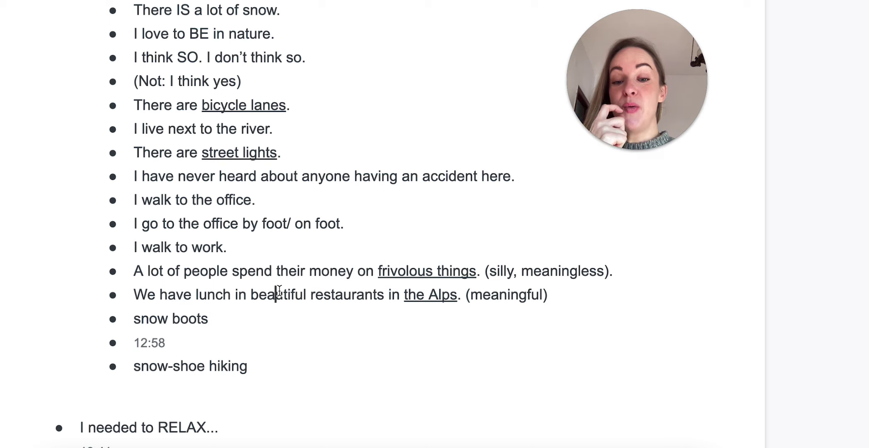
pyautogui.doubleClick(279, 292)
pyautogui.doubleClick(351, 296)
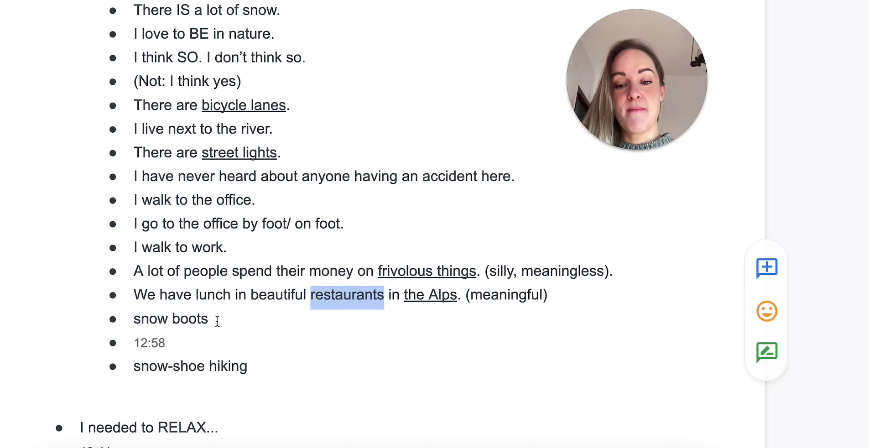
# Step: Delete the 12:58 timestamp line, restoring the 's' of 'snow boots'
pyautogui.moveTo(175, 343); pyautogui.dragTo(231, 323)
pyautogui.press('BackSpace')
pyautogui.press('BackSpace')
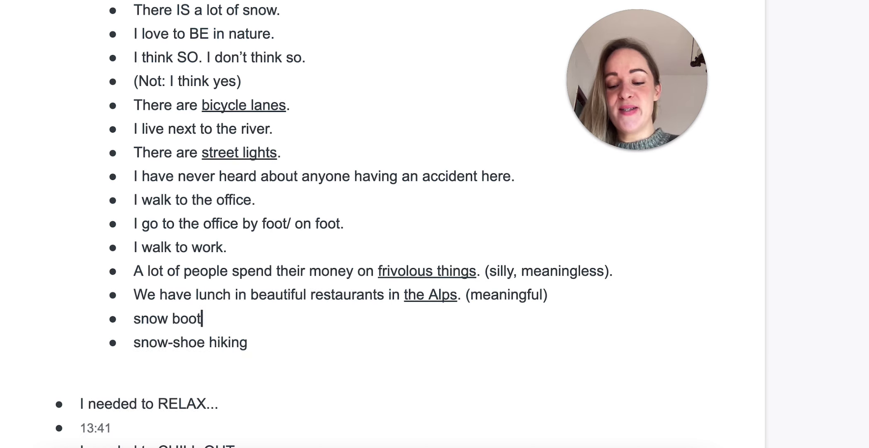
pyautogui.write('s')
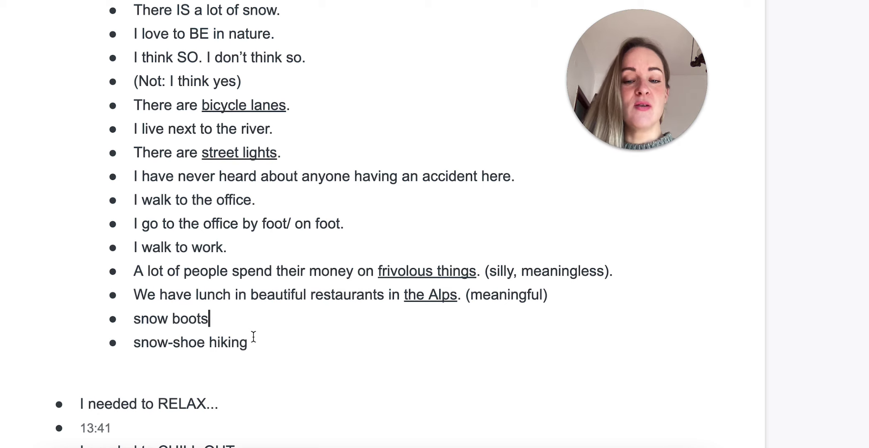
# Step: Append '/ showshoeing' after 'snow-shoe hiking'
pyautogui.moveTo(262, 349); pyautogui.dragTo(220, 322)
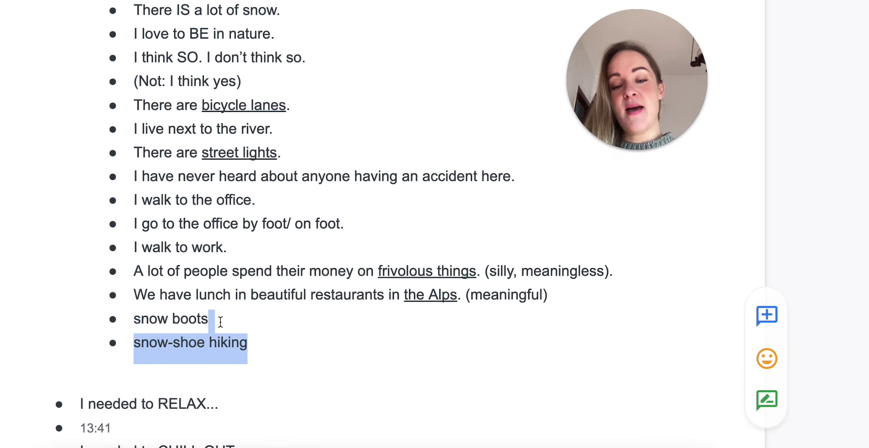
pyautogui.click(296, 354)
pyautogui.write('/ show')
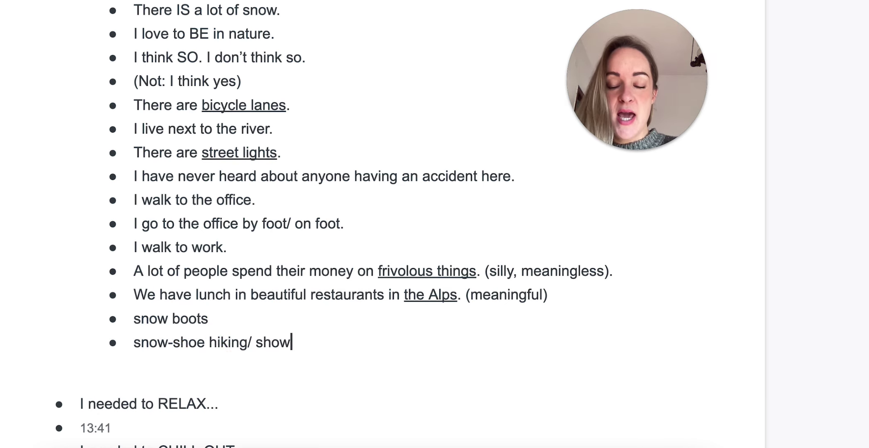
pyautogui.press('BackSpace')
pyautogui.press('BackSpace')
pyautogui.press('BackSpace')
pyautogui.write('nowshoeing')
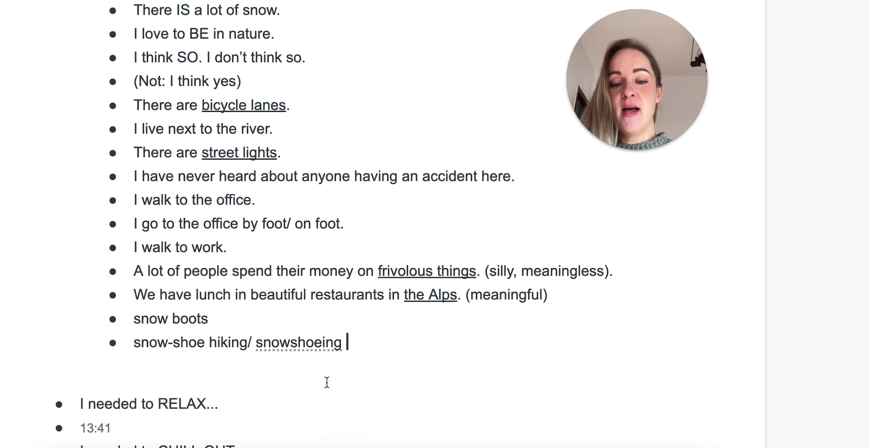
# Step: Delete the 13:41 timestamp line below the RELAX example
pyautogui.rightClick(330, 349)
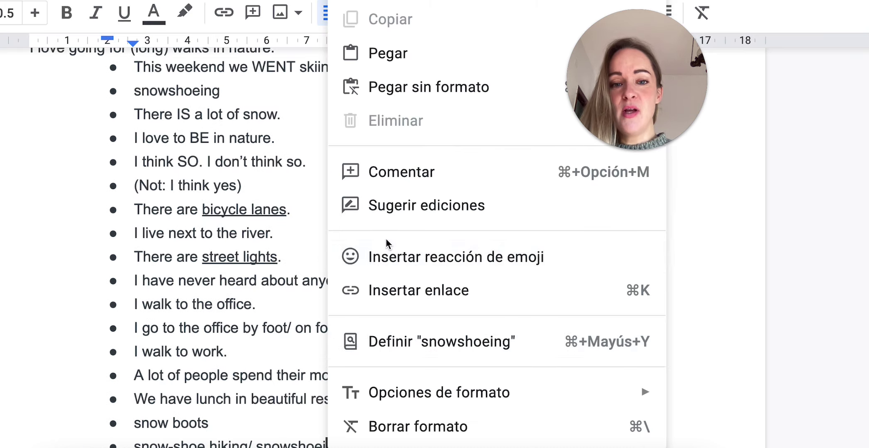
pyautogui.click(310, 318)
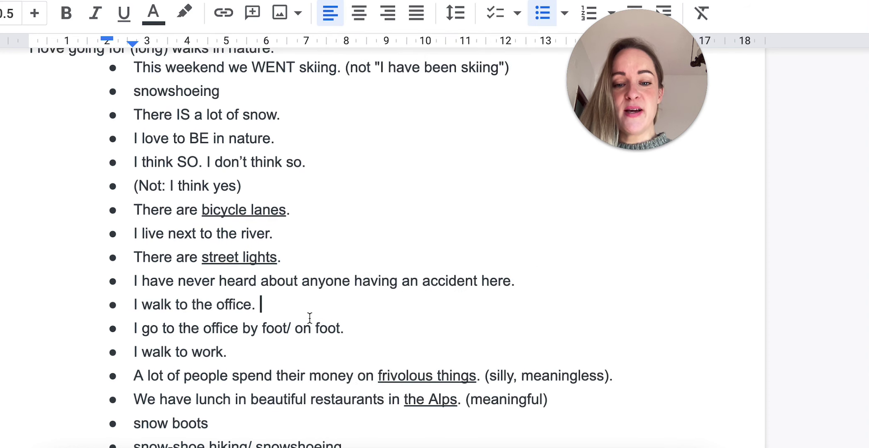
pyautogui.scroll(-2, 413, 319)
pyautogui.scroll(-5, 414, 318)
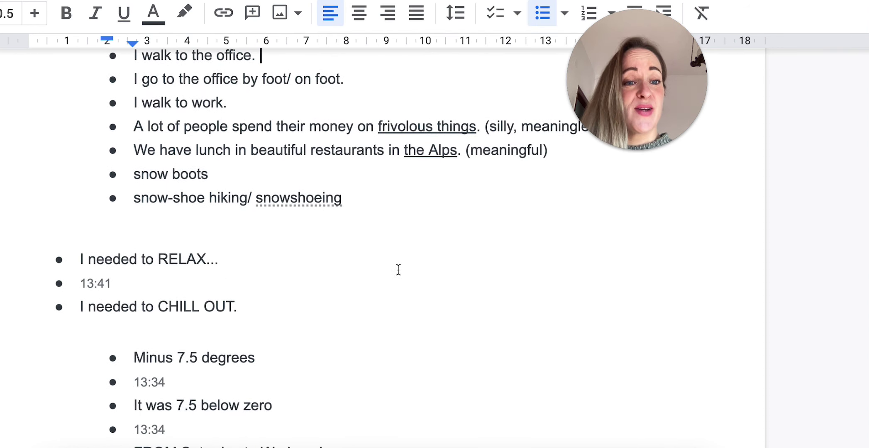
pyautogui.moveTo(165, 283); pyautogui.dragTo(244, 257)
pyautogui.press('BackSpace')
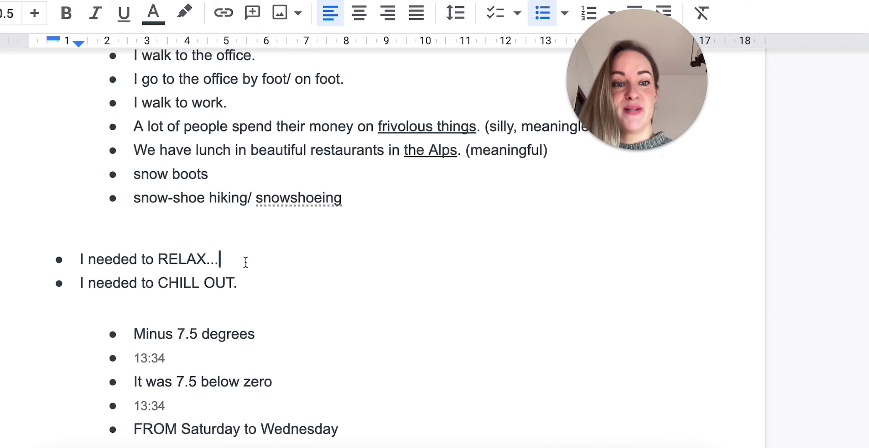
# Step: Highlight the 'I needed to RELAX...' line and its words while explaining it
pyautogui.moveTo(246, 262); pyautogui.dragTo(50, 267)
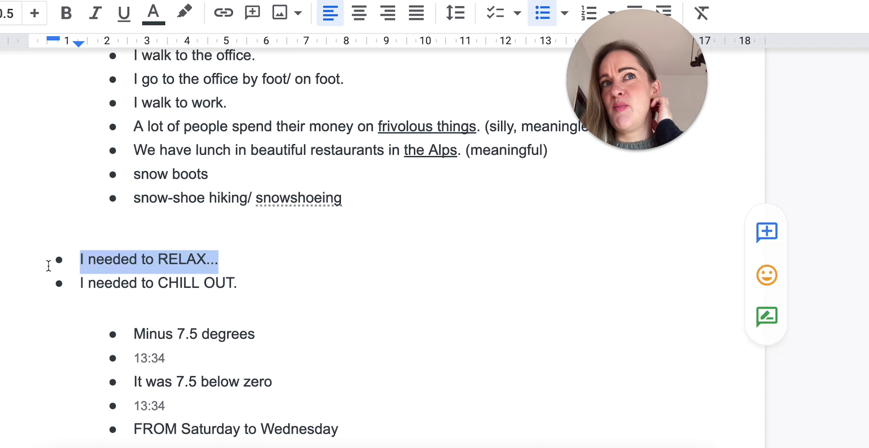
pyautogui.click(268, 266)
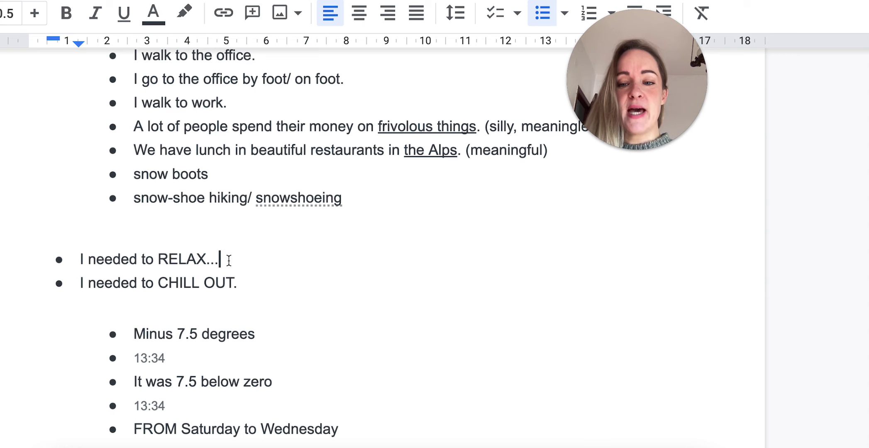
pyautogui.moveTo(228, 260); pyautogui.dragTo(71, 261)
pyautogui.click(279, 260)
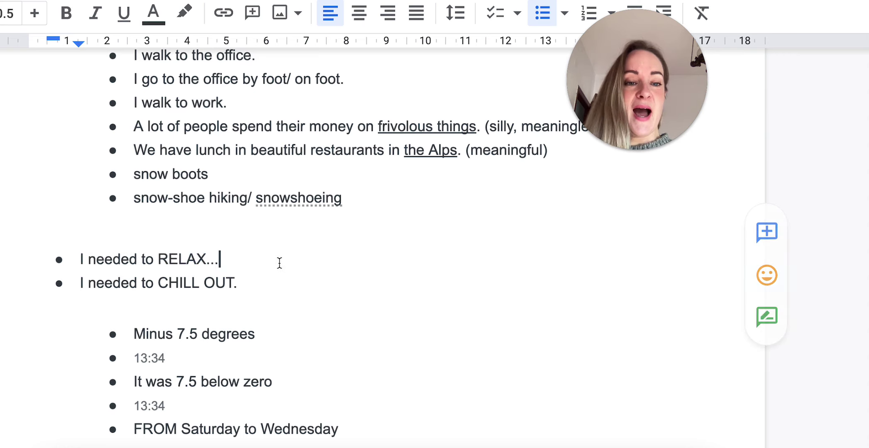
pyautogui.doubleClick(123, 262)
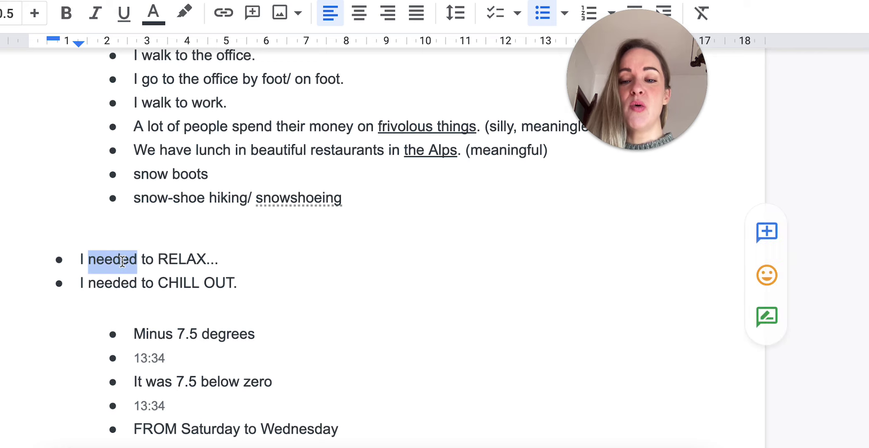
pyautogui.doubleClick(149, 261)
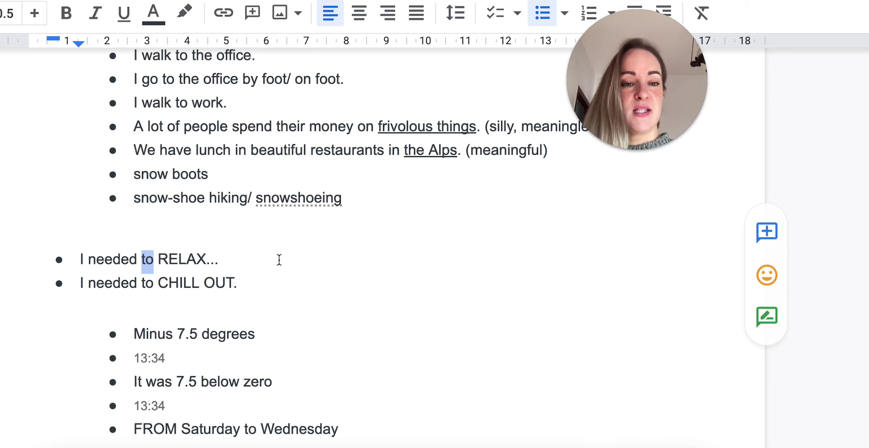
# Step: Underline 'CHILL OUT' in the 'I needed to CHILL OUT.' bullet
pyautogui.click(262, 276)
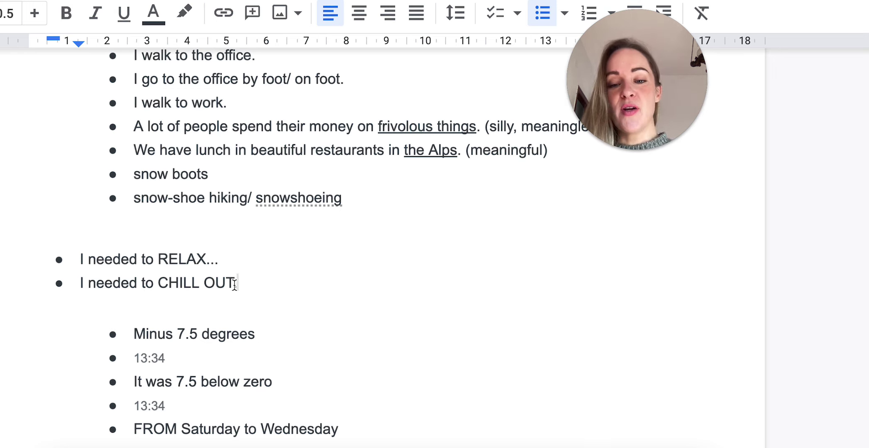
pyautogui.moveTo(236, 285); pyautogui.dragTo(161, 287)
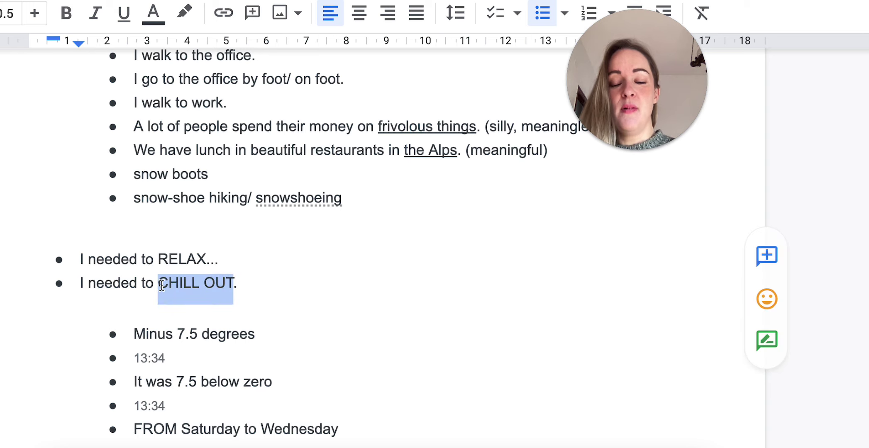
pyautogui.hotkey('ctrl', 'u')
pyautogui.click(275, 285)
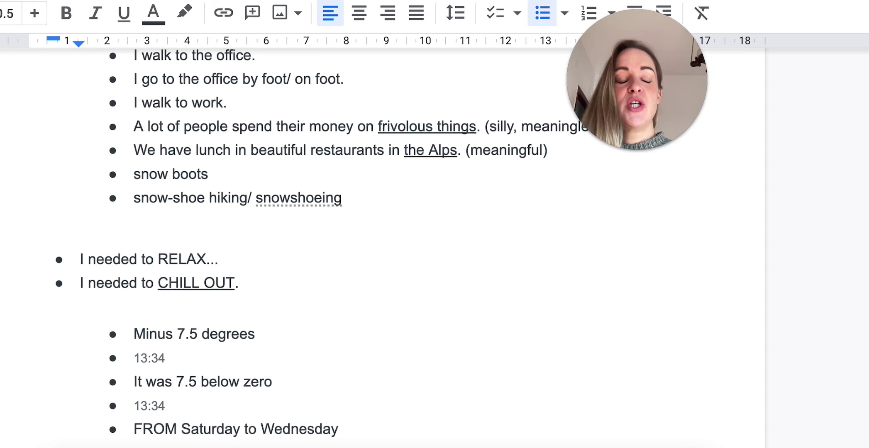
pyautogui.doubleClick(185, 283)
pyautogui.click(289, 289)
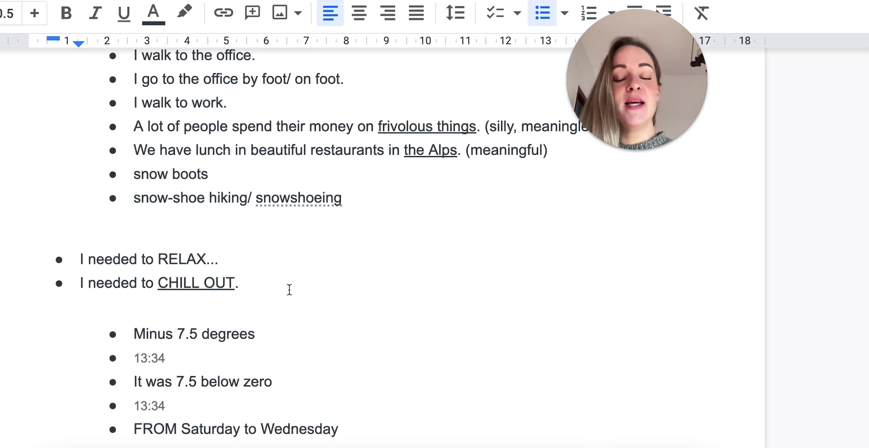
# Step: Delete the two 13:34 timestamp lines under 'Minus 7.5 degrees' and 'It was 7.5 below zero'
pyautogui.scroll(-2, 289, 289)
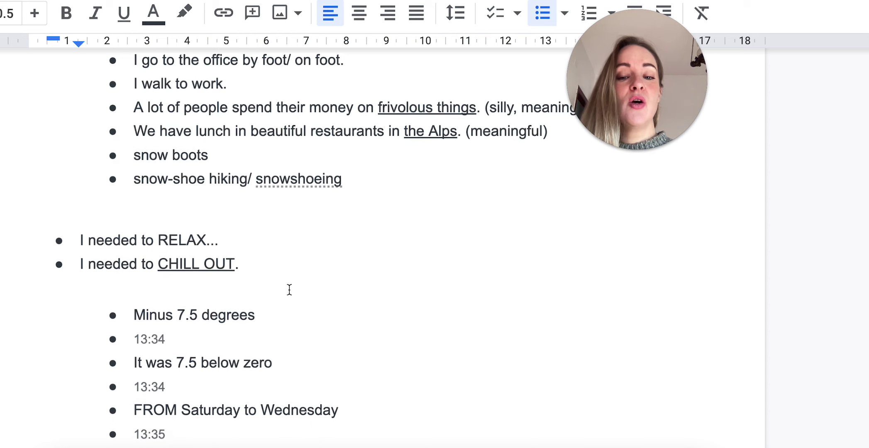
pyautogui.scroll(-3, 288, 289)
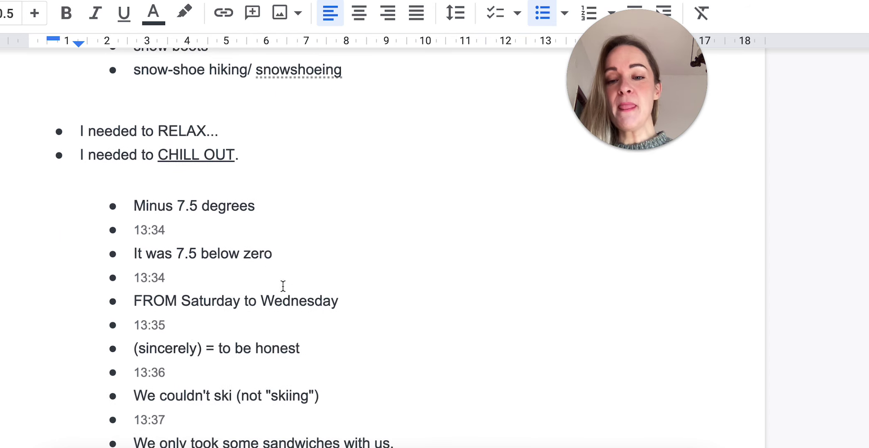
pyautogui.moveTo(244, 231); pyautogui.dragTo(272, 216)
pyautogui.press('BackSpace')
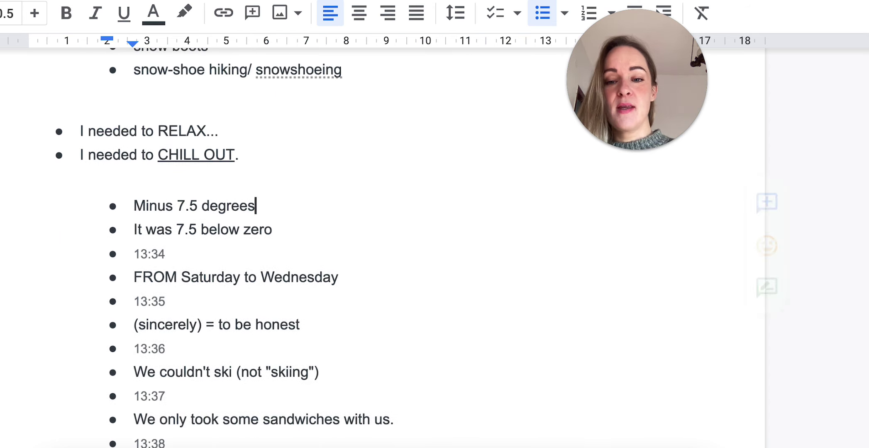
pyautogui.moveTo(262, 246); pyautogui.dragTo(287, 235)
pyautogui.press('BackSpace')
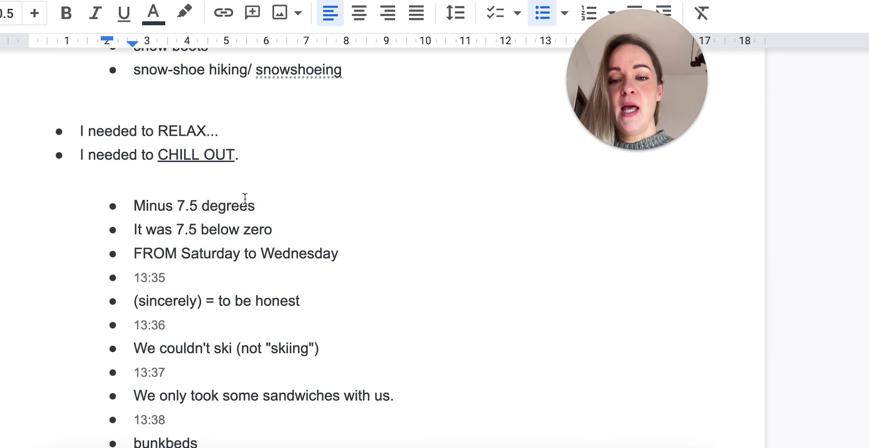
# Step: Highlight 'Minus 7.5 degrees' for emphasis
pyautogui.moveTo(257, 205); pyautogui.dragTo(134, 208)
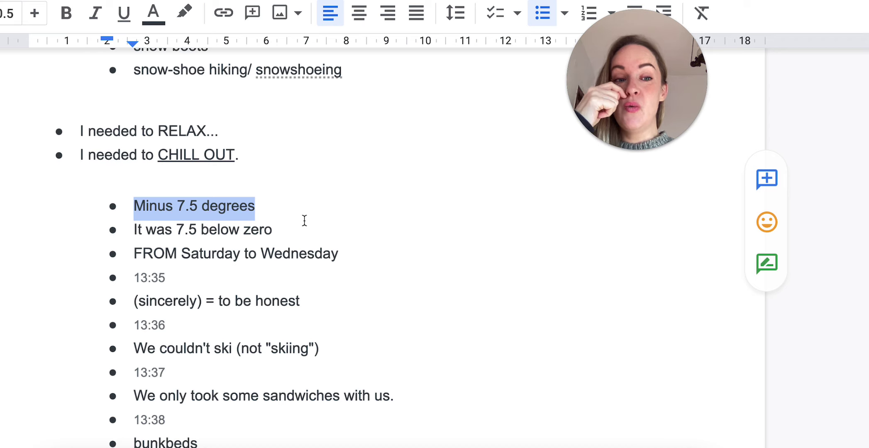
pyautogui.click(240, 206)
pyautogui.moveTo(133, 206); pyautogui.dragTo(266, 208)
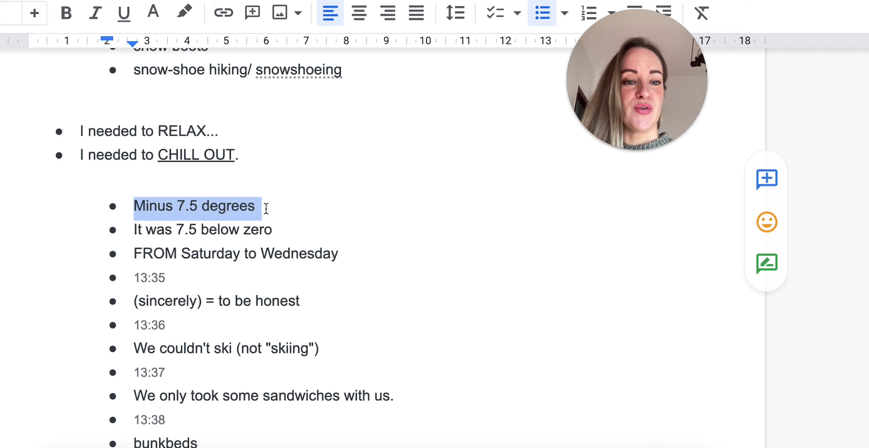
pyautogui.click(323, 201)
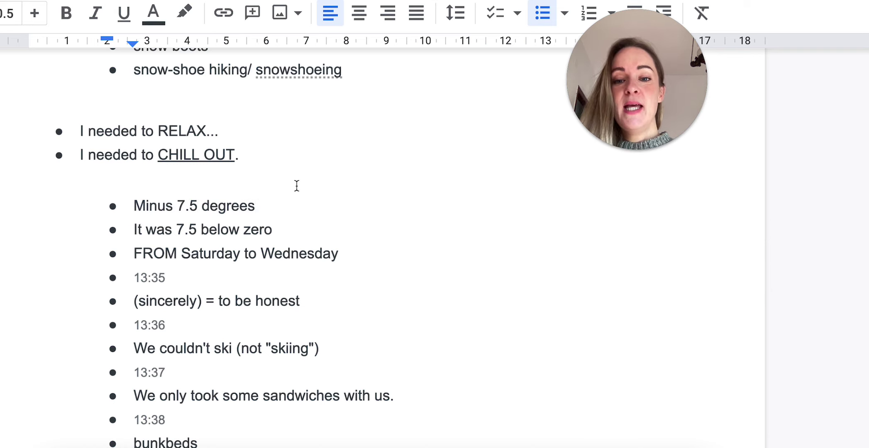
# Step: Add the bullet "It's below zero." under 'Minus 7.5 degrees'
pyautogui.press('Return')
pyautogui.write("It's be")
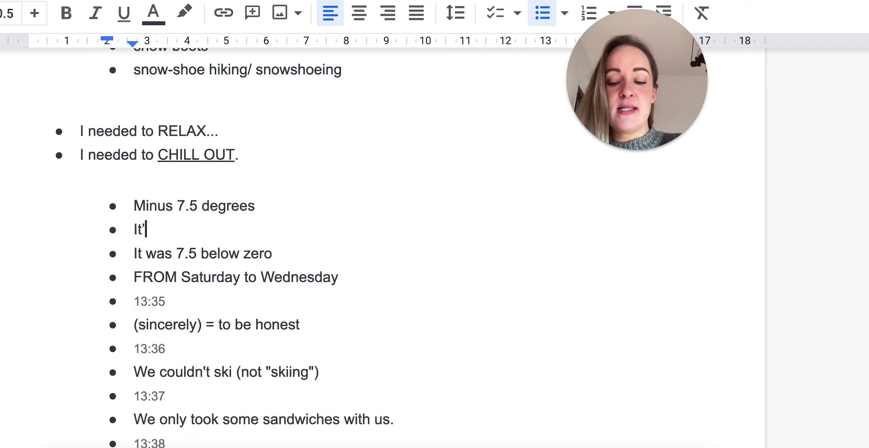
pyautogui.write('low ')
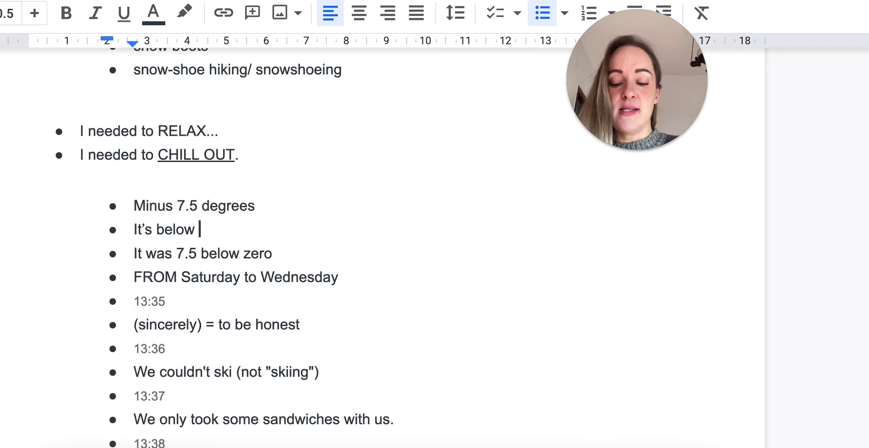
pyautogui.write('zero.')
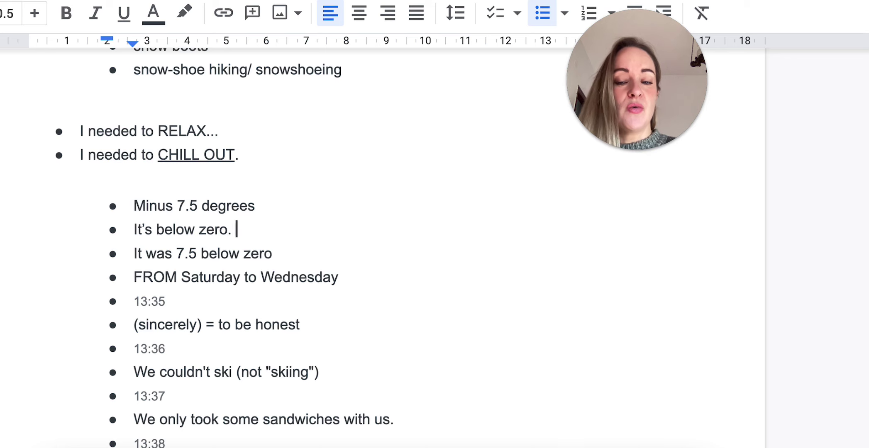
pyautogui.press('Return')
pyautogui.press('BackSpace')
pyautogui.press('BackSpace')
pyautogui.press('BackSpace')
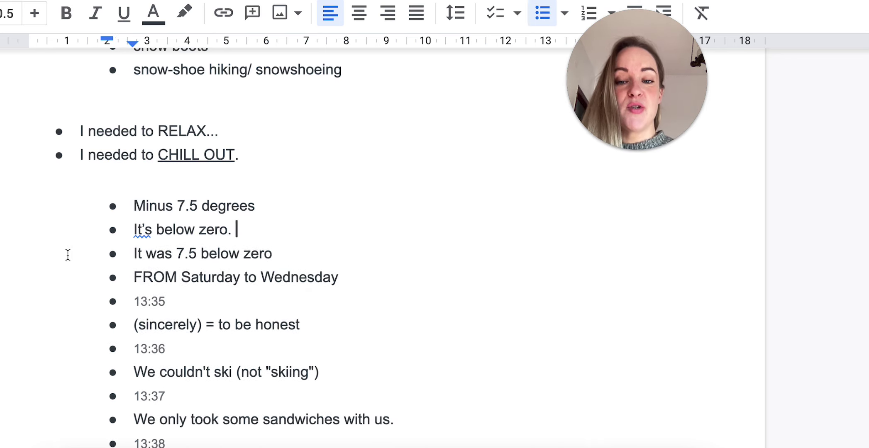
pyautogui.click(139, 229)
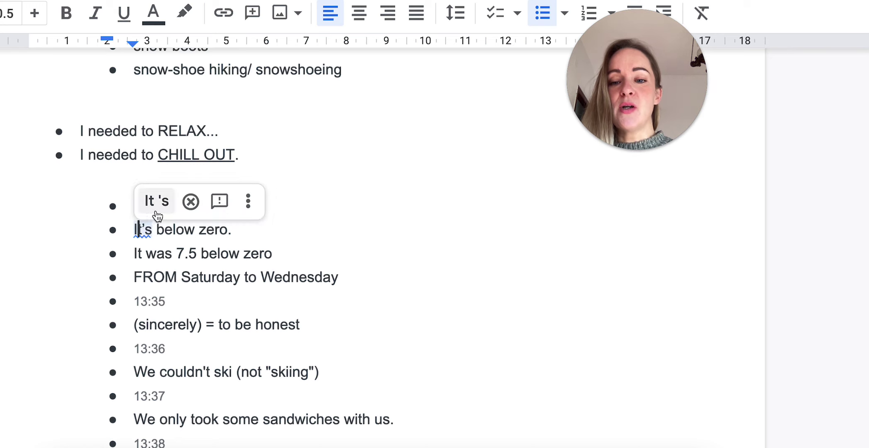
pyautogui.click(142, 230)
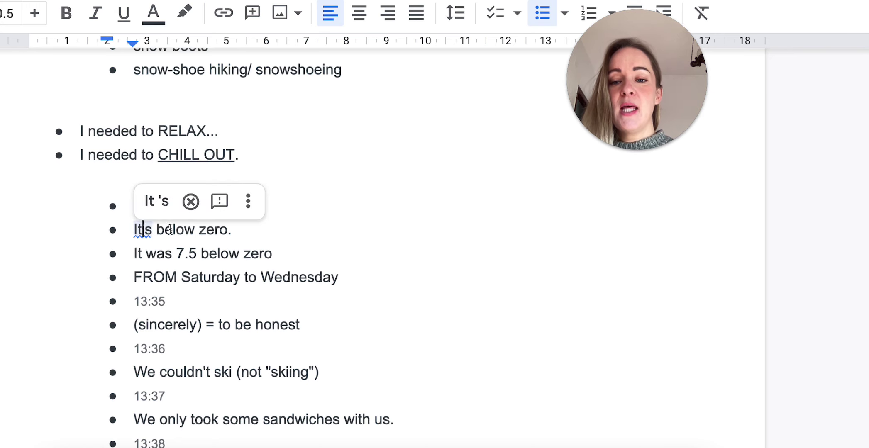
pyautogui.click(190, 202)
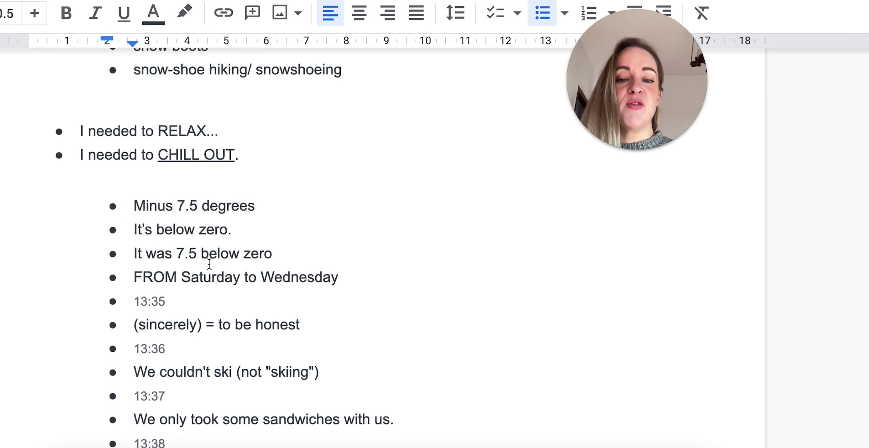
# Step: End 'It was 7.5 below zero' with a period and delete the 13:35 timestamp line
pyautogui.write('.')
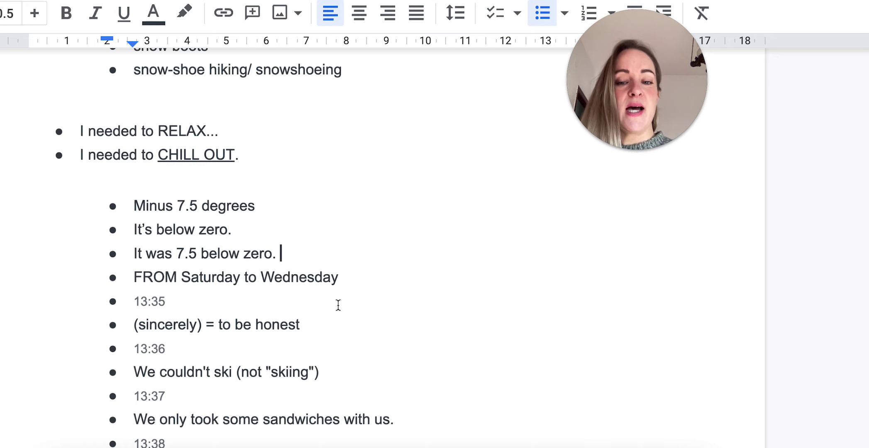
pyautogui.doubleClick(258, 307)
pyautogui.moveTo(309, 295); pyautogui.dragTo(378, 285)
pyautogui.press('BackSpace')
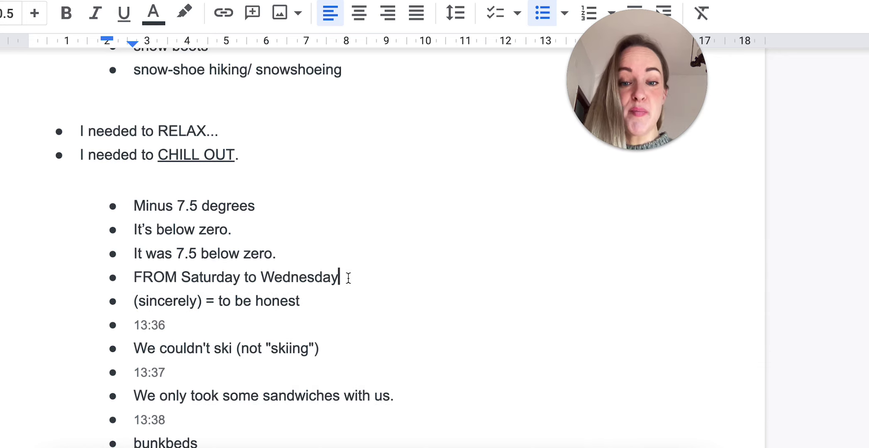
# Step: Add the bullet 'A getaway = a very short trip outside of you city/ town.' below the 7.5 line
pyautogui.click(348, 255)
pyautogui.press('Return')
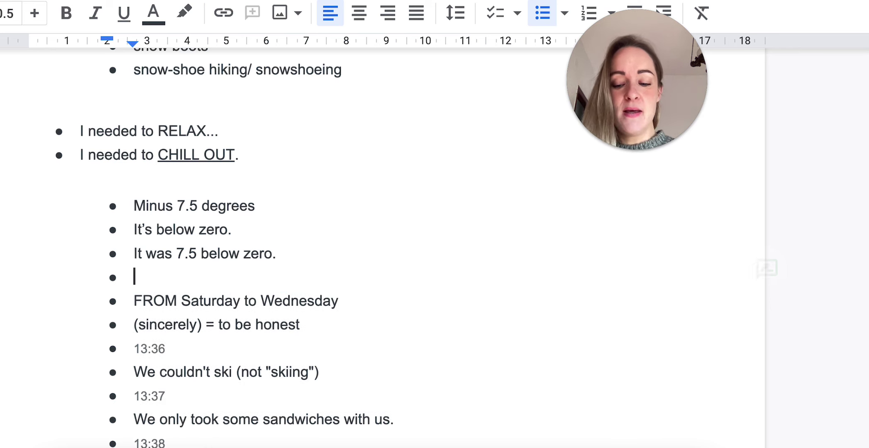
pyautogui.write('A getaway ')
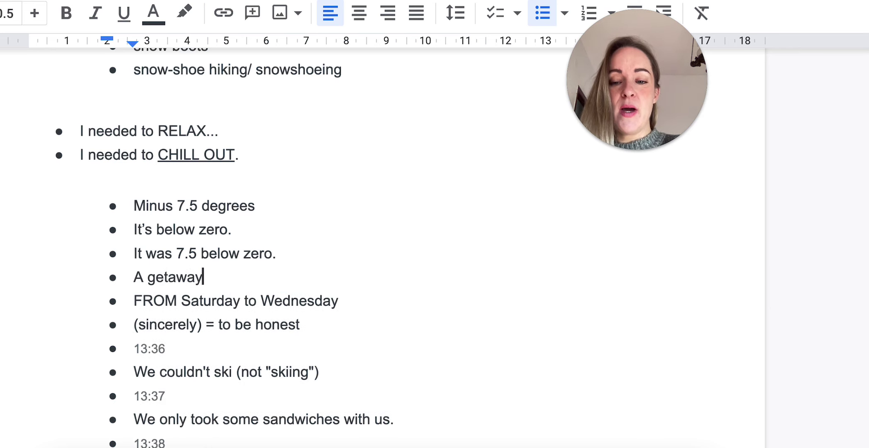
pyautogui.write('= a ve')
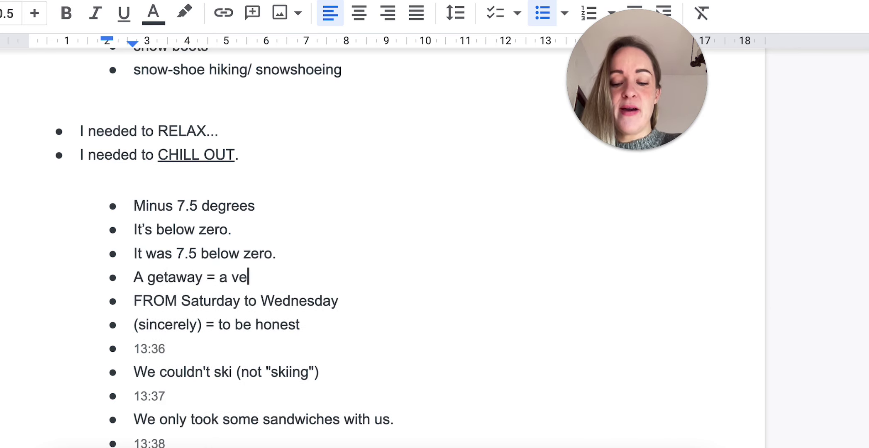
pyautogui.write('ry short trip')
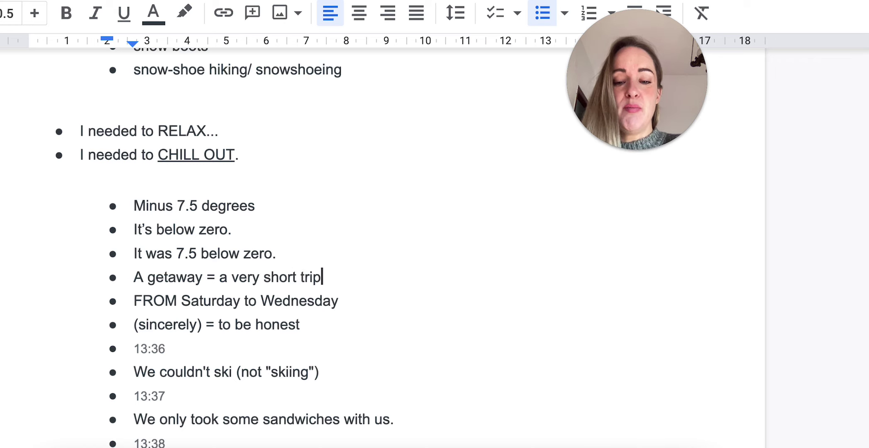
pyautogui.write(' outside o')
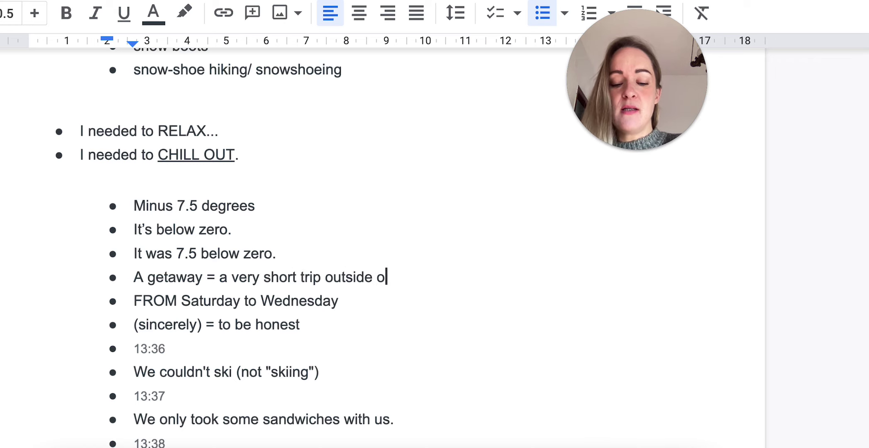
pyautogui.write('f you city')
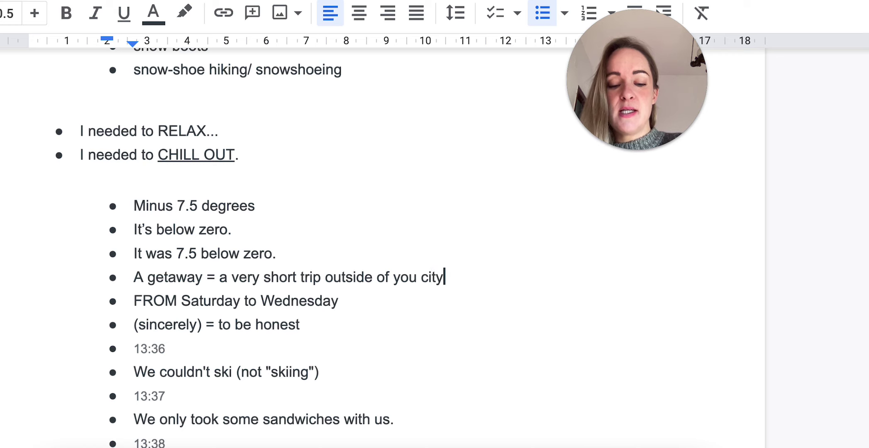
pyautogui.write('/ town.')
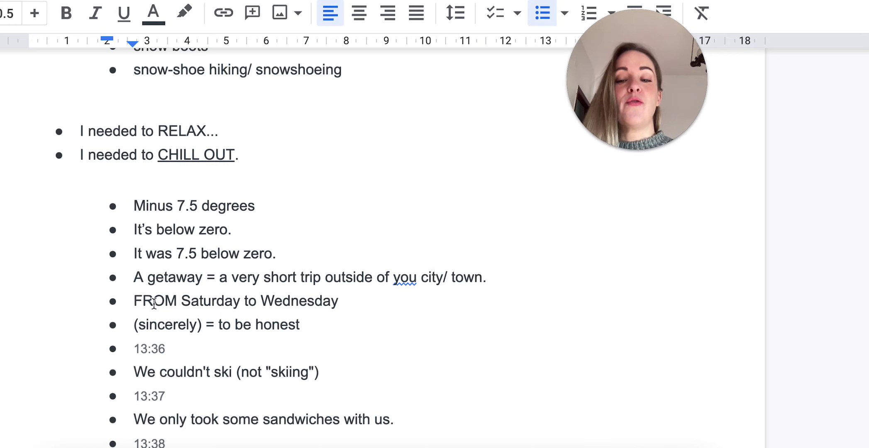
pyautogui.moveTo(137, 299); pyautogui.dragTo(340, 307)
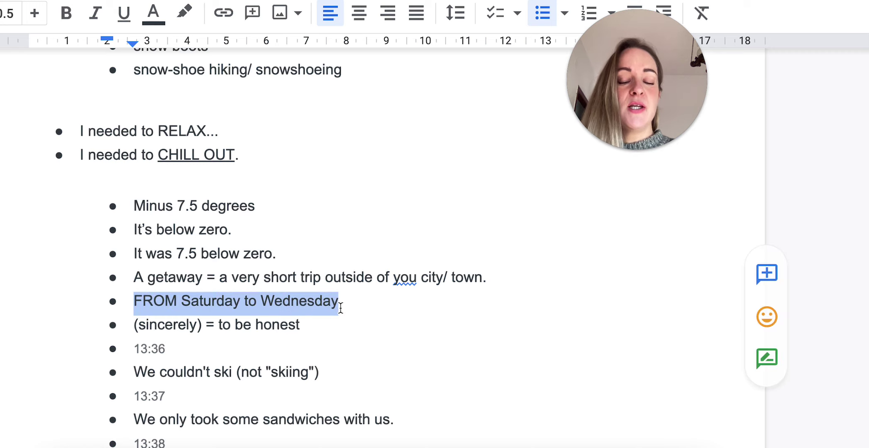
# Step: Delete the 13:36 timestamp line
pyautogui.click(385, 305)
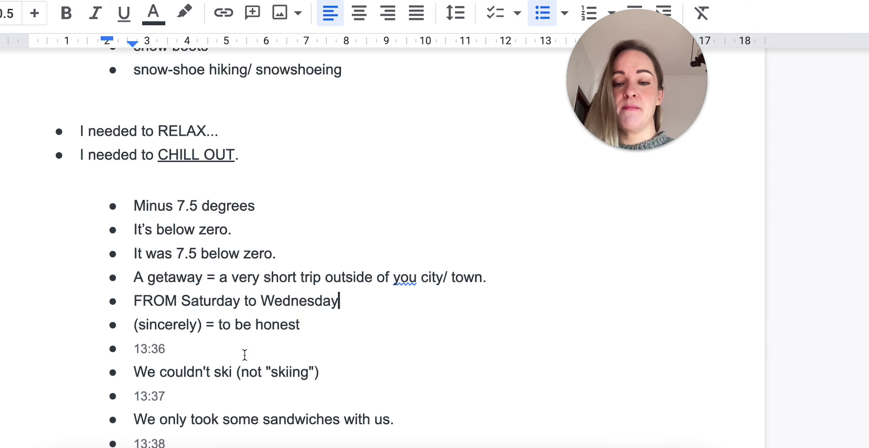
pyautogui.moveTo(182, 343)
pyautogui.mouseDown()
pyautogui.moveTo(252, 342)
pyautogui.moveTo(320, 317)
pyautogui.mouseUp()
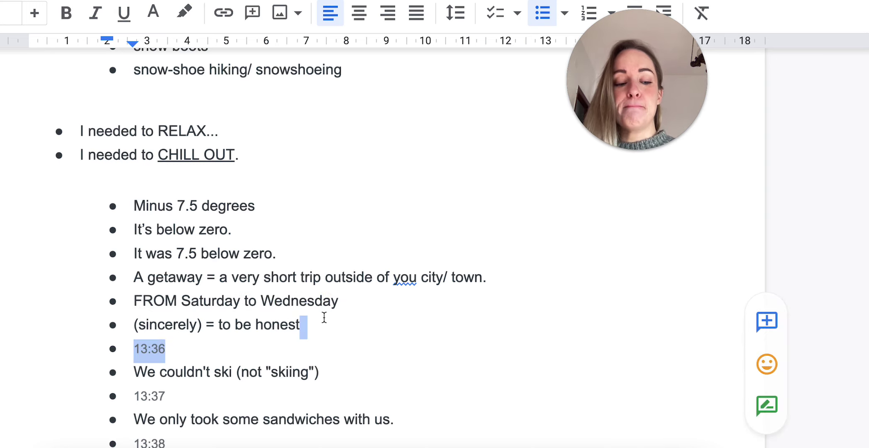
pyautogui.press('BackSpace')
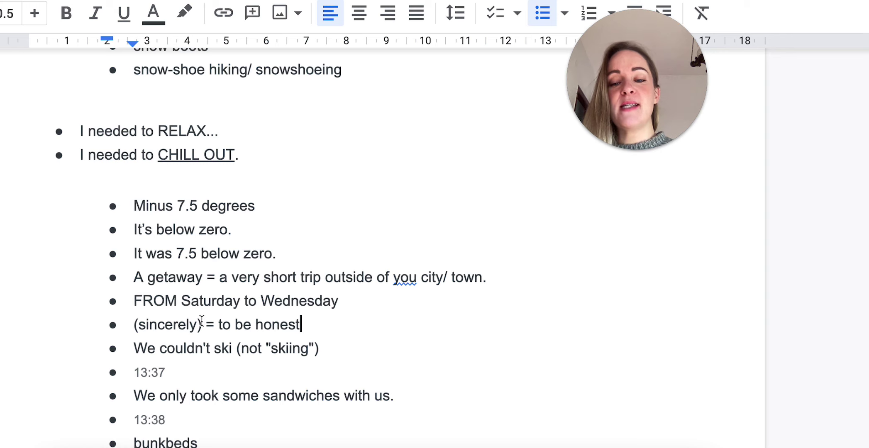
# Step: Make the sincerely line read 'to be sincere/ to be honest (with you)'
pyautogui.moveTo(205, 326); pyautogui.dragTo(136, 324)
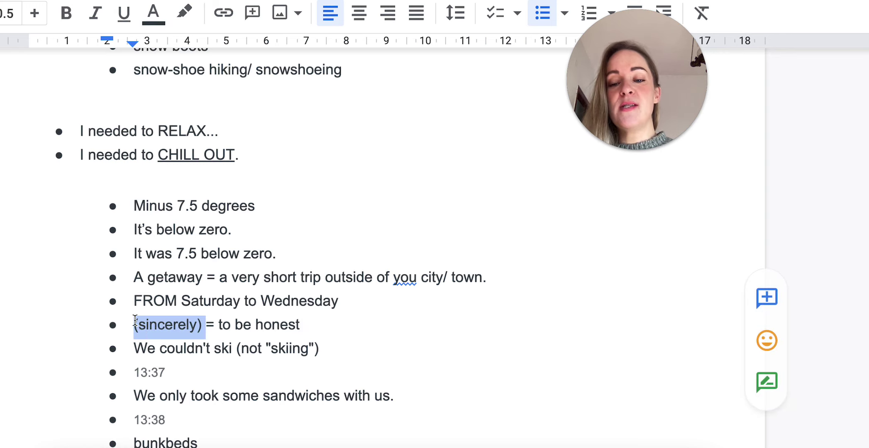
pyautogui.click(393, 324)
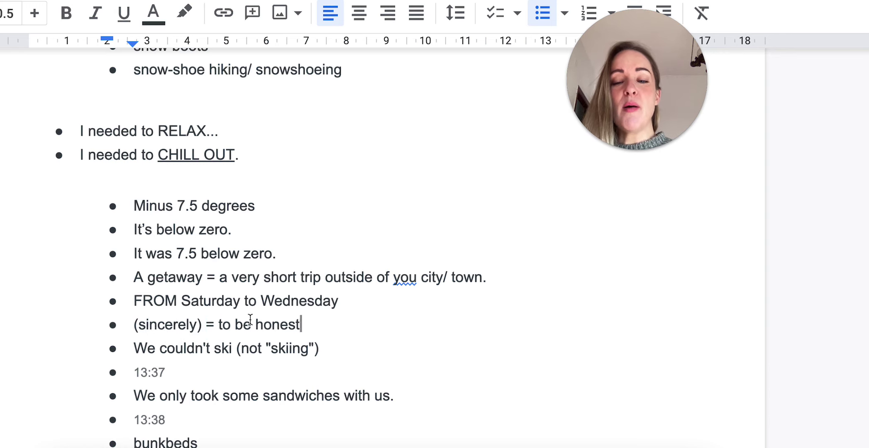
pyautogui.click(218, 323)
pyautogui.write('to b')
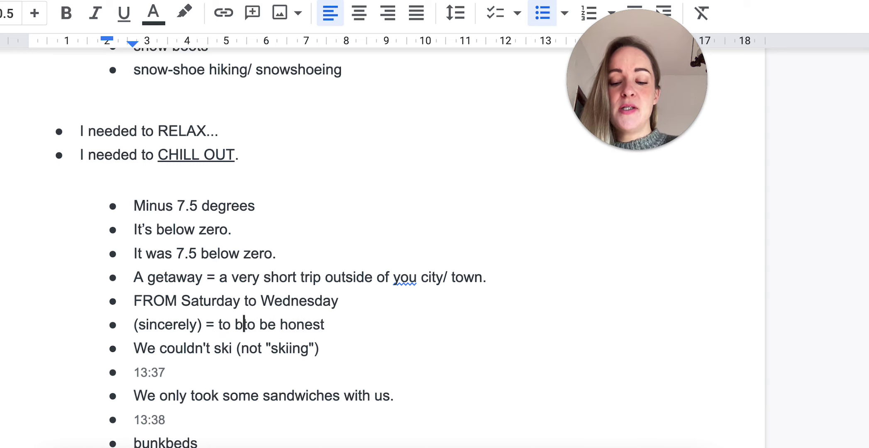
pyautogui.write('e sincere')
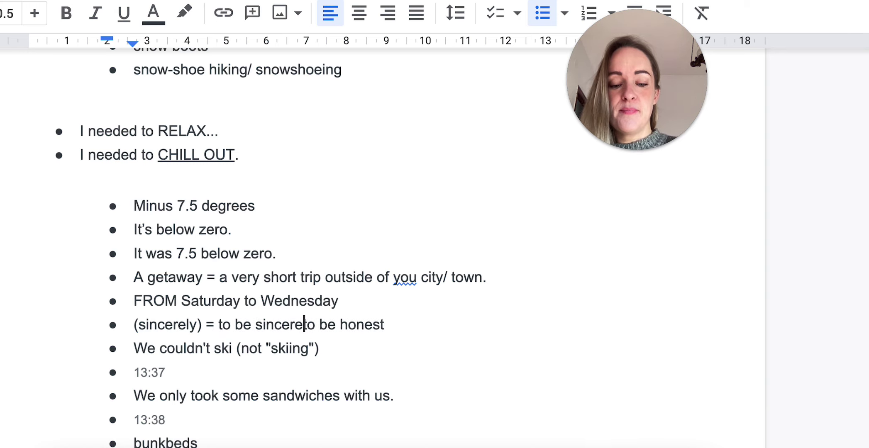
pyautogui.write('/')
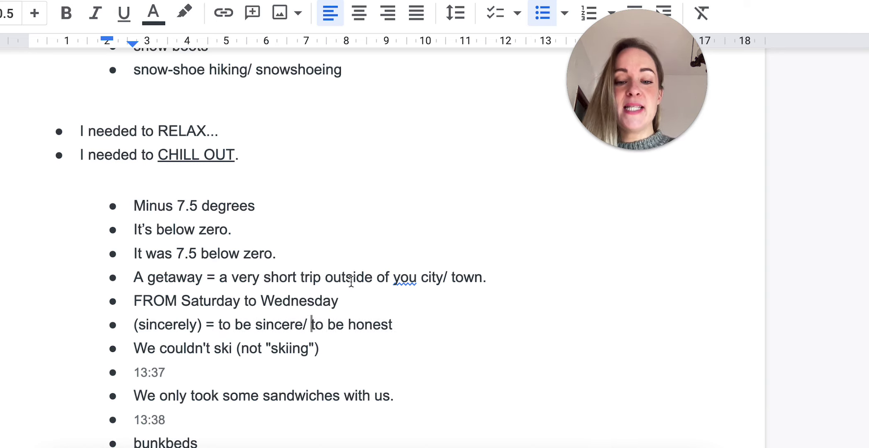
pyautogui.click(425, 351)
pyautogui.click(415, 326)
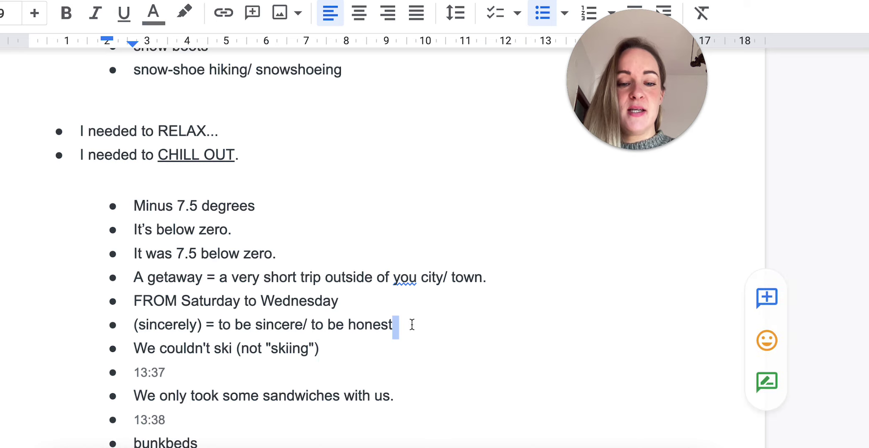
pyautogui.hotkey('ctrl', 'shift', 'Left')
pyautogui.hotkey('ctrl', 'shift', 'Left')
pyautogui.hotkey('ctrl', 'shift', 'Left')
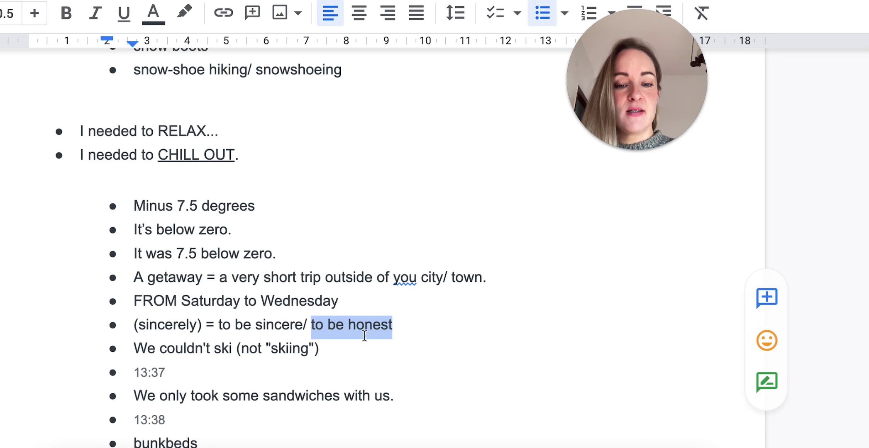
pyautogui.click(428, 333)
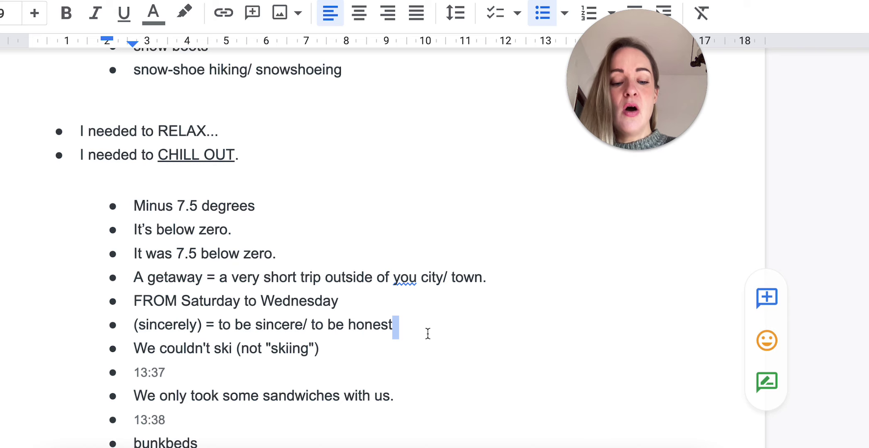
pyautogui.write('(')
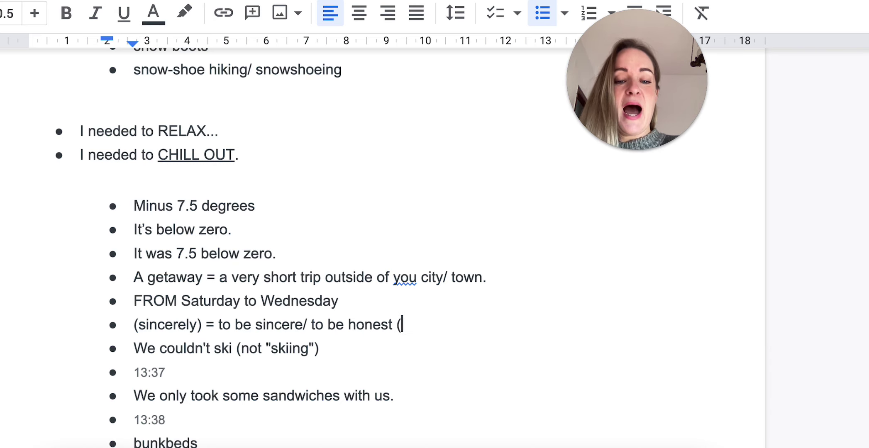
pyautogui.write('with you)')
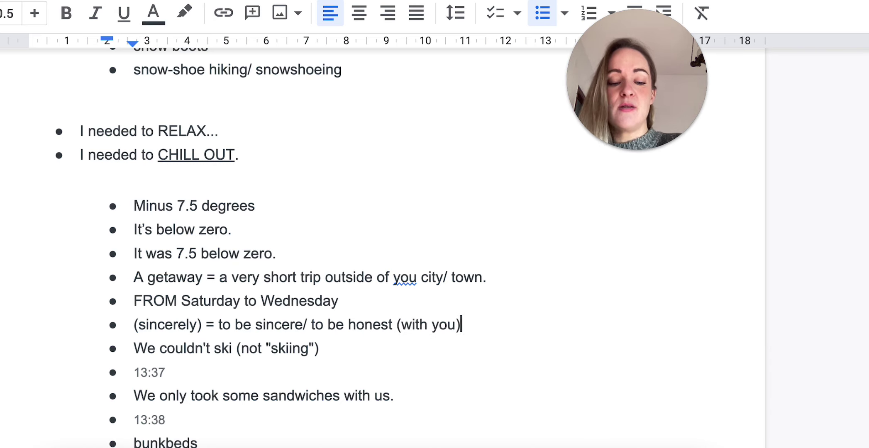
# Step: Correct 'you' to 'your' in the getaway line and delete the 13:37 timestamp
pyautogui.click(406, 283)
pyautogui.click(417, 249)
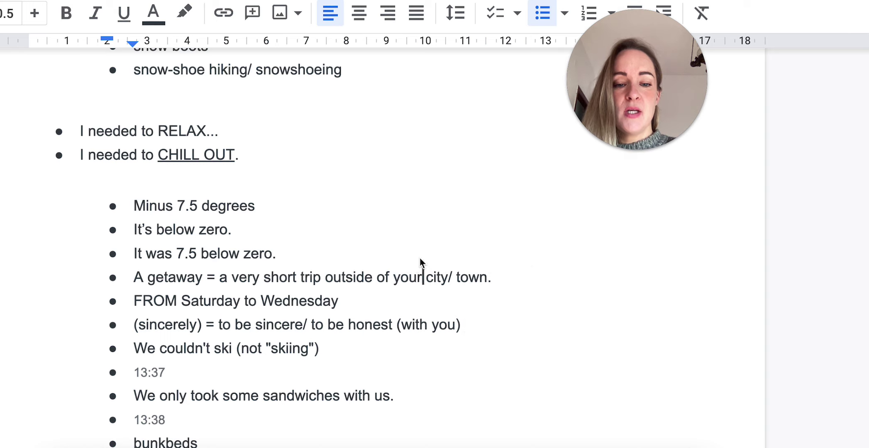
pyautogui.moveTo(464, 328); pyautogui.dragTo(142, 337)
pyautogui.press('Right')
pyautogui.click(353, 372)
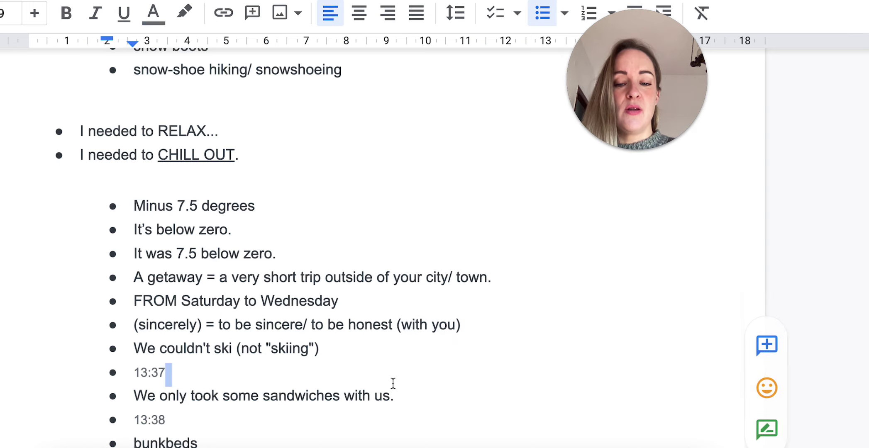
pyautogui.moveTo(303, 367); pyautogui.dragTo(131, 374)
pyautogui.press('BackSpace')
pyautogui.press('BackSpace')
pyautogui.press('BackSpace')
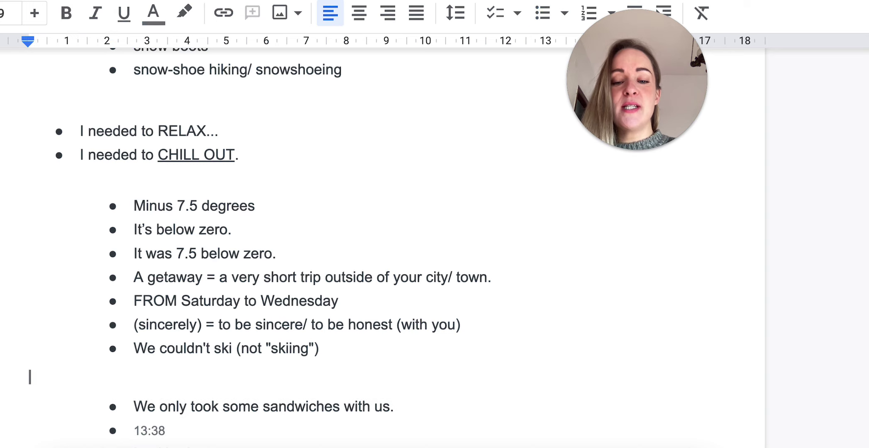
# Step: Underline 'couldn't' in the 'We couldn't ski' line
pyautogui.click(209, 348)
pyautogui.moveTo(208, 350); pyautogui.dragTo(164, 351)
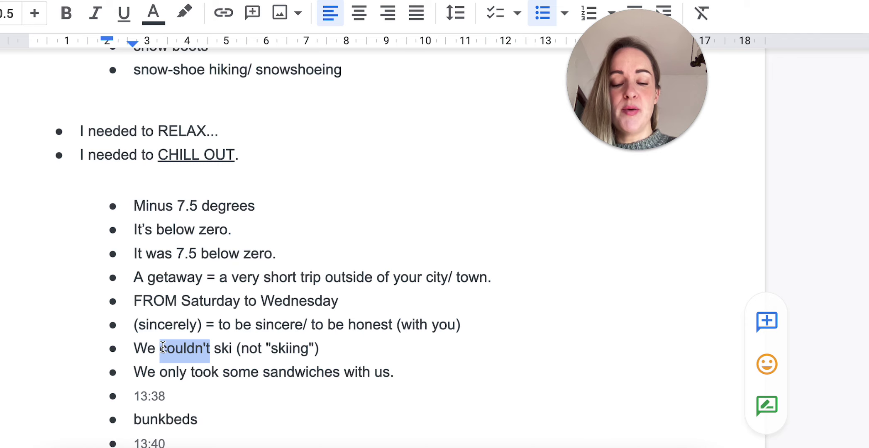
pyautogui.hotkey('ctrl', 'u')
pyautogui.click(353, 351)
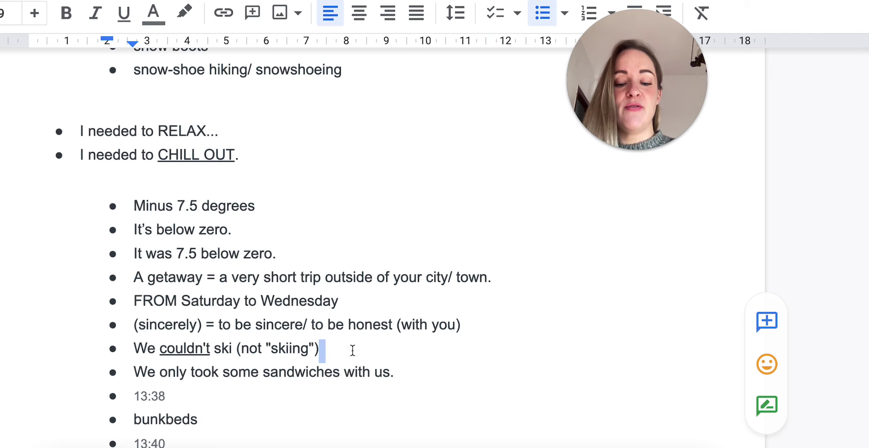
pyautogui.click(352, 351)
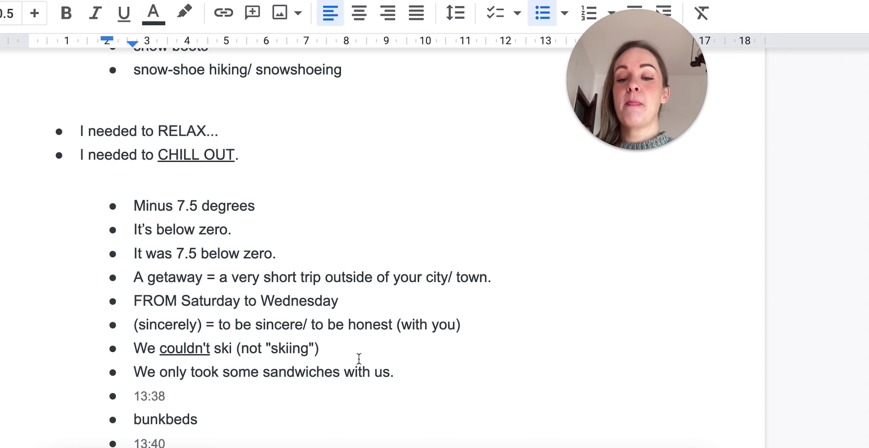
# Step: Delete the 13:38 timestamp line above the sandwiches sentence
pyautogui.scroll(-2, 359, 357)
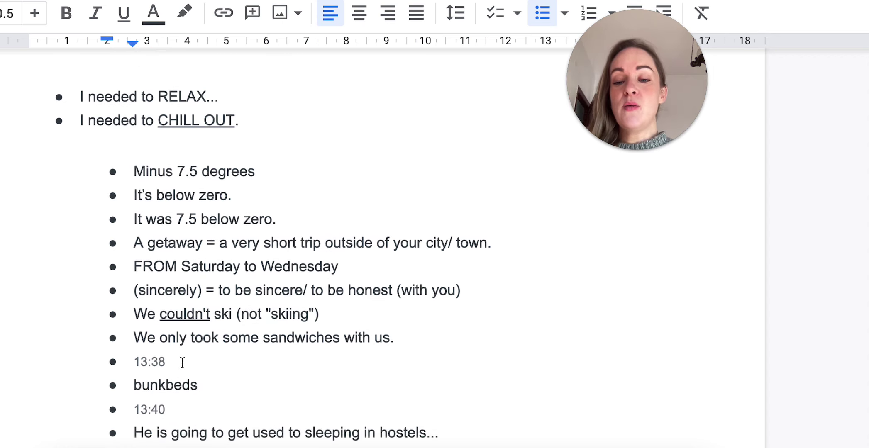
pyautogui.moveTo(182, 362)
pyautogui.mouseDown()
pyautogui.moveTo(217, 353)
pyautogui.moveTo(404, 365)
pyautogui.moveTo(423, 336)
pyautogui.mouseUp()
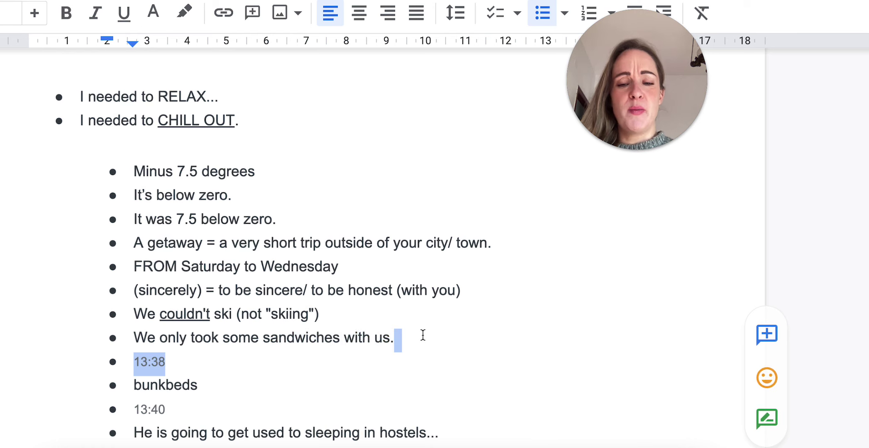
pyautogui.press('BackSpace')
pyautogui.hotkey('shift', 'Right')
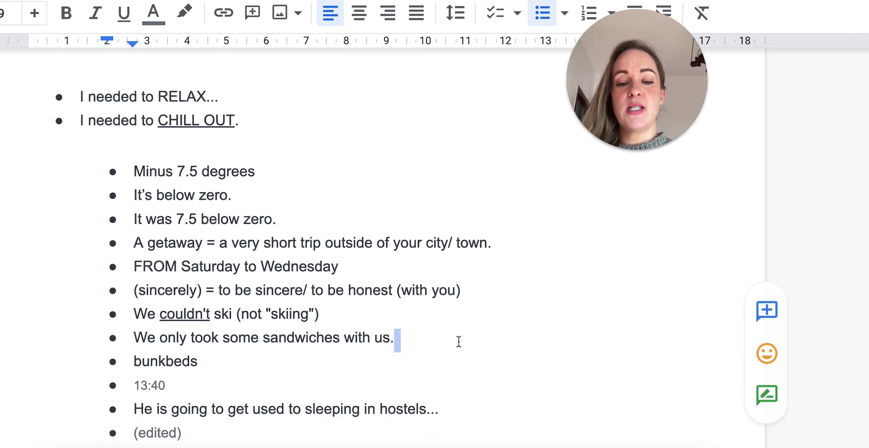
pyautogui.moveTo(397, 338); pyautogui.dragTo(134, 338)
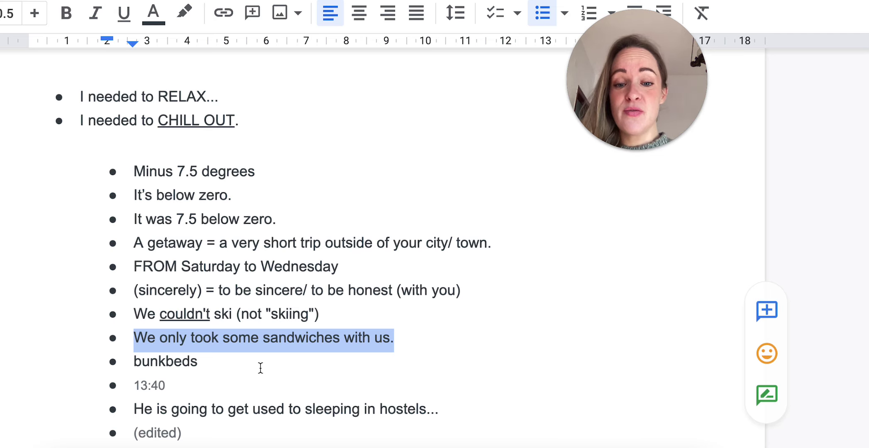
pyautogui.click(261, 368)
pyautogui.moveTo(190, 337); pyautogui.dragTo(257, 337)
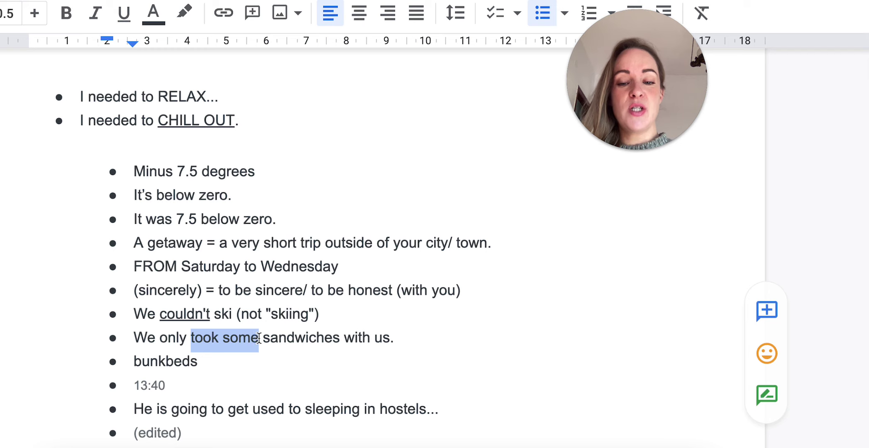
pyautogui.click(463, 346)
pyautogui.press('Right')
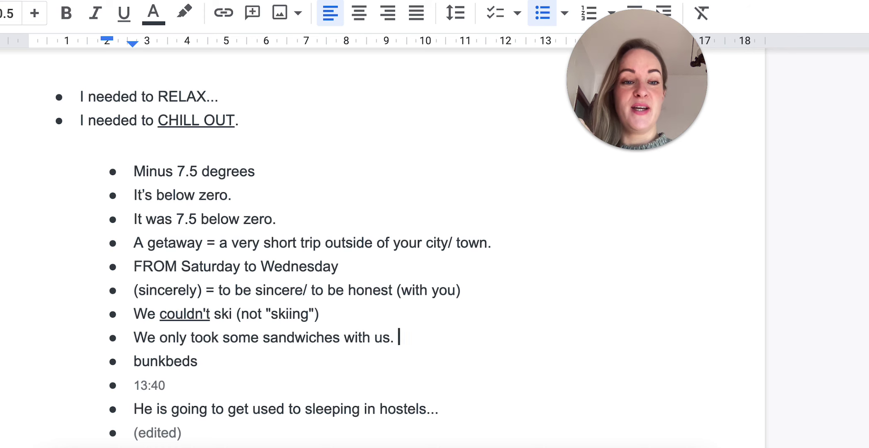
# Step: Delete the 13:40 and 13:41 timestamps and the (edited) tags between the example lines
pyautogui.scroll(-3, 241, 366)
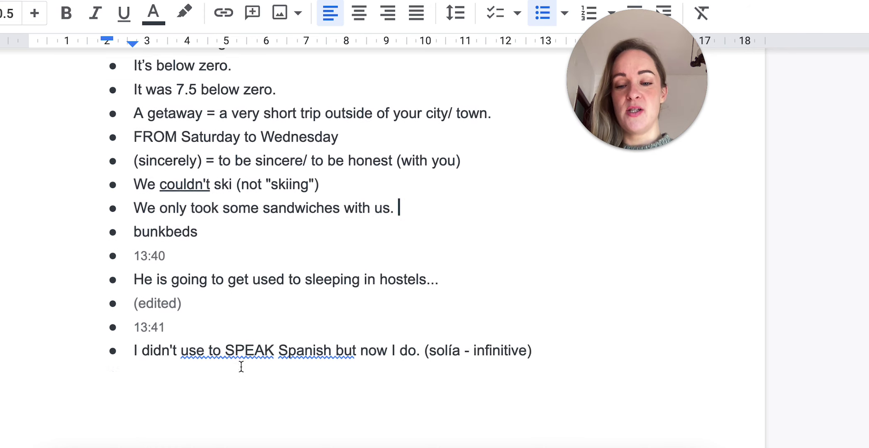
pyautogui.moveTo(235, 248)
pyautogui.mouseDown()
pyautogui.moveTo(159, 244)
pyautogui.moveTo(252, 207)
pyautogui.moveTo(225, 228)
pyautogui.mouseUp()
pyautogui.press('BackSpace')
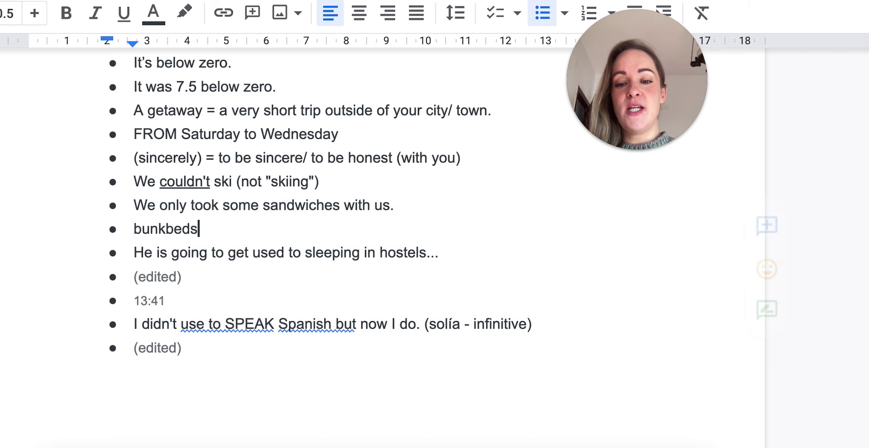
pyautogui.click(184, 304)
pyautogui.moveTo(185, 304)
pyautogui.mouseDown()
pyautogui.moveTo(278, 253)
pyautogui.moveTo(439, 252)
pyautogui.mouseUp()
pyautogui.press('BackSpace')
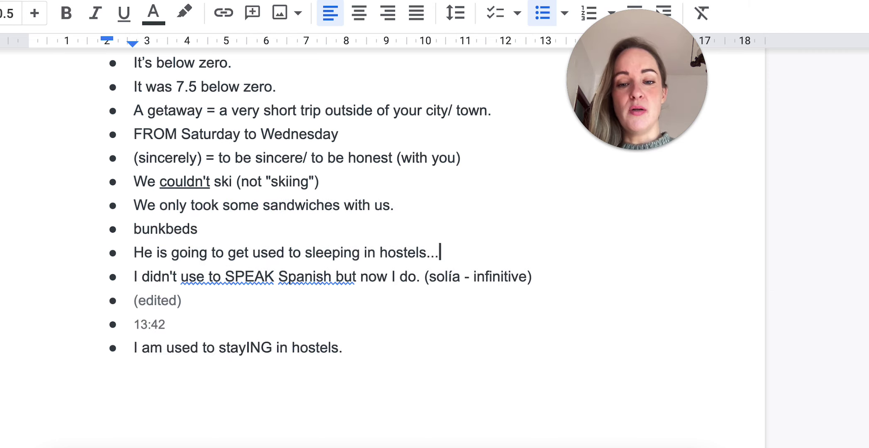
pyautogui.moveTo(181, 324)
pyautogui.mouseDown()
pyautogui.moveTo(183, 301)
pyautogui.moveTo(107, 301)
pyautogui.mouseUp()
pyautogui.press('BackSpace')
pyautogui.press('BackSpace')
pyautogui.press('BackSpace')
pyautogui.write('I will get used to or I am going to get used to...')
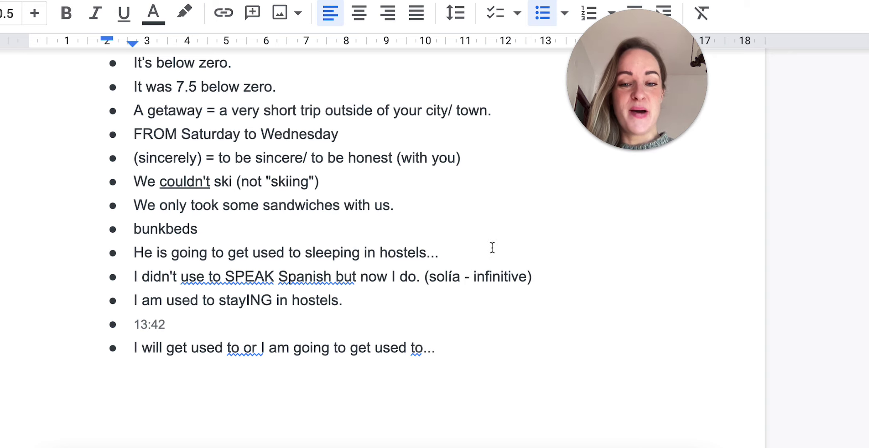
# Step: Select the word 'bunkbeds' to point it out
pyautogui.doubleClick(187, 229)
pyautogui.click(232, 230)
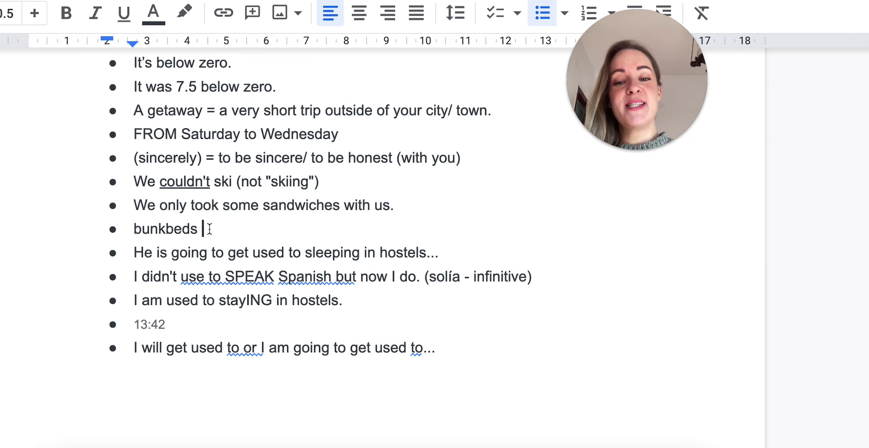
pyautogui.moveTo(208, 228); pyautogui.dragTo(132, 229)
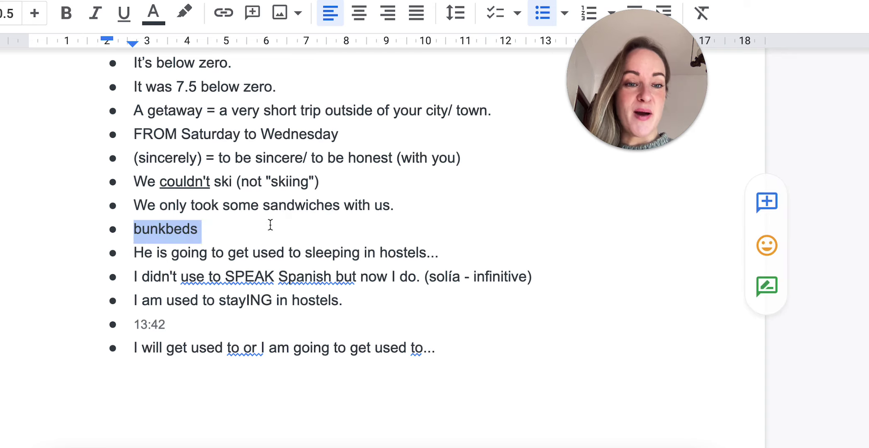
pyautogui.click(245, 240)
pyautogui.doubleClick(164, 223)
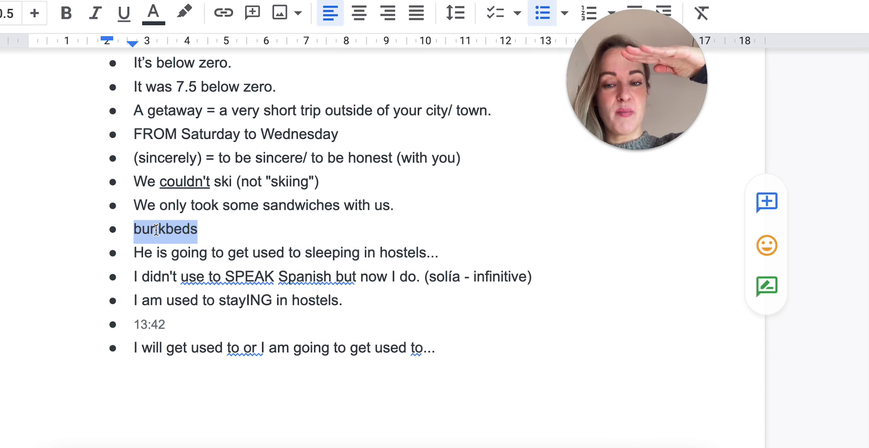
pyautogui.click(225, 232)
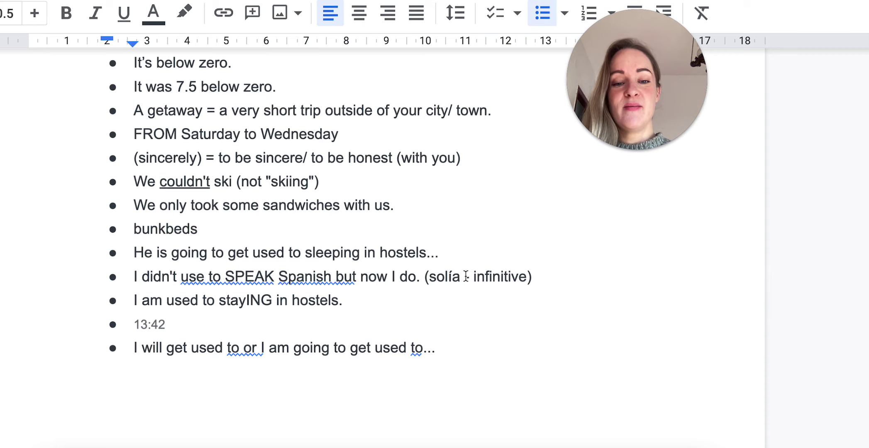
pyautogui.doubleClick(407, 253)
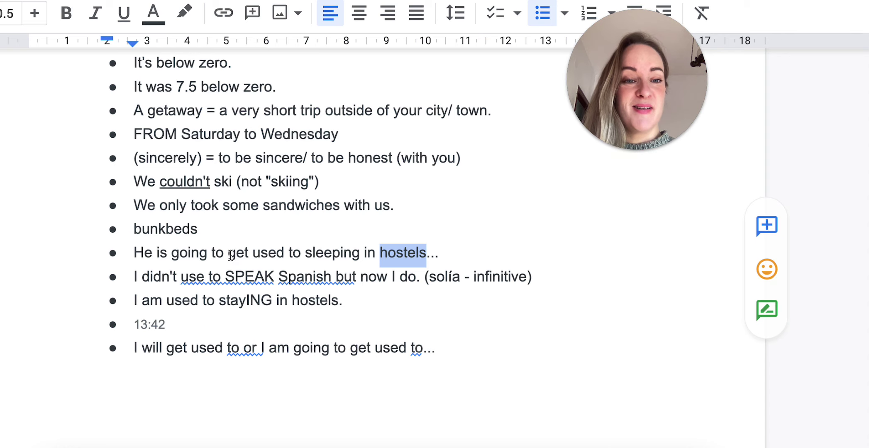
pyautogui.doubleClick(470, 252)
pyautogui.click(470, 252)
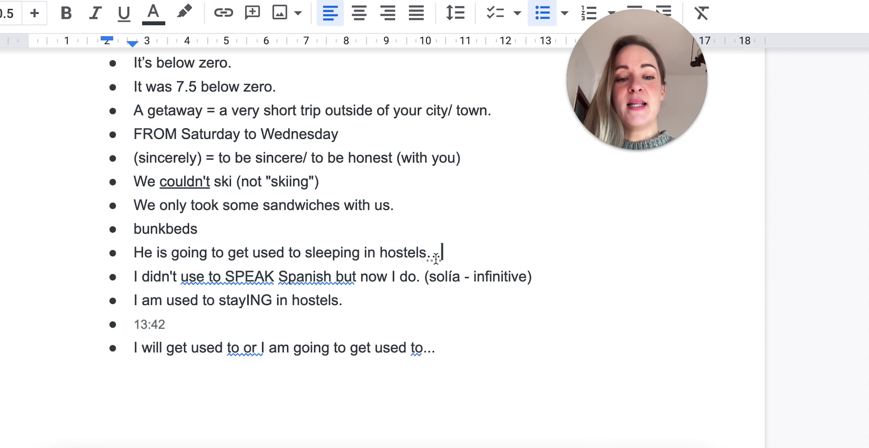
pyautogui.click(468, 255)
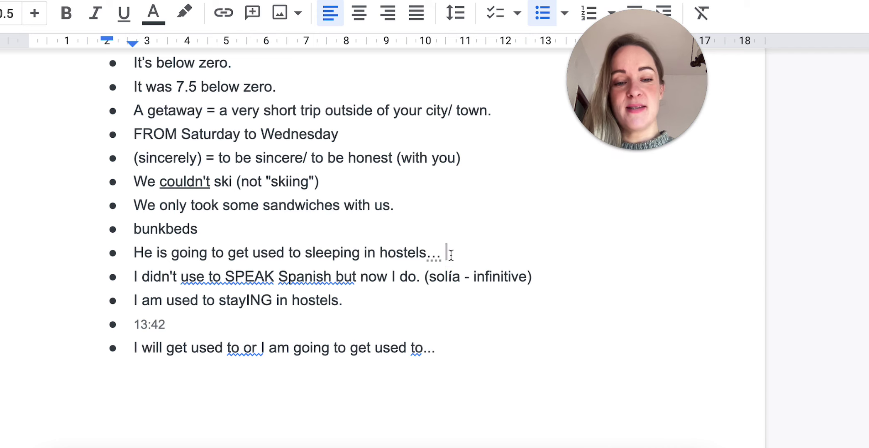
pyautogui.moveTo(448, 253); pyautogui.dragTo(141, 251)
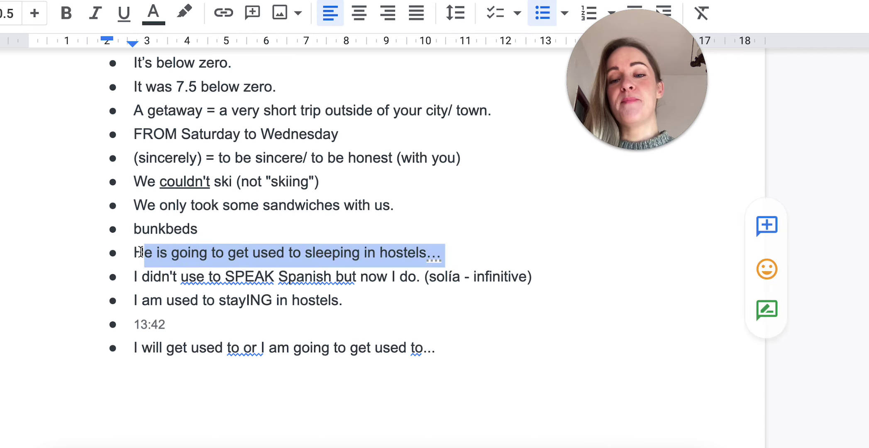
pyautogui.click(210, 252)
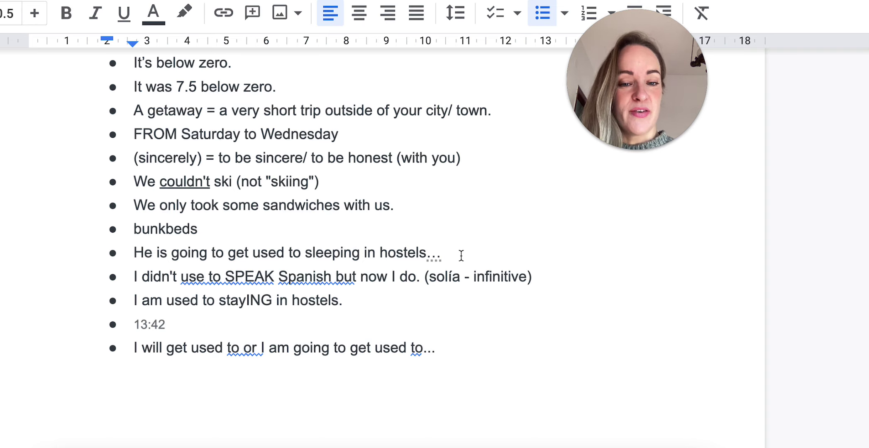
pyautogui.scroll(-3, 461, 255)
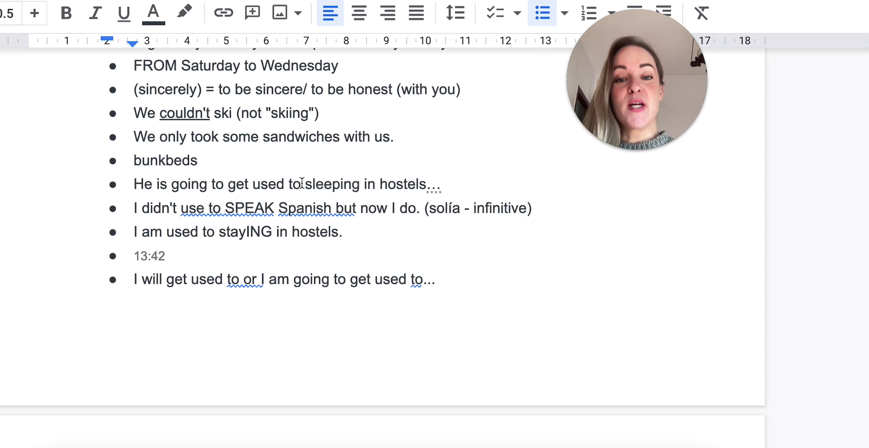
# Step: Underline 'get used to' in the hostels sentence
pyautogui.moveTo(302, 183)
pyautogui.mouseDown()
pyautogui.moveTo(215, 184)
pyautogui.moveTo(231, 186)
pyautogui.mouseUp()
pyautogui.hotkey('ctrl', 'u')
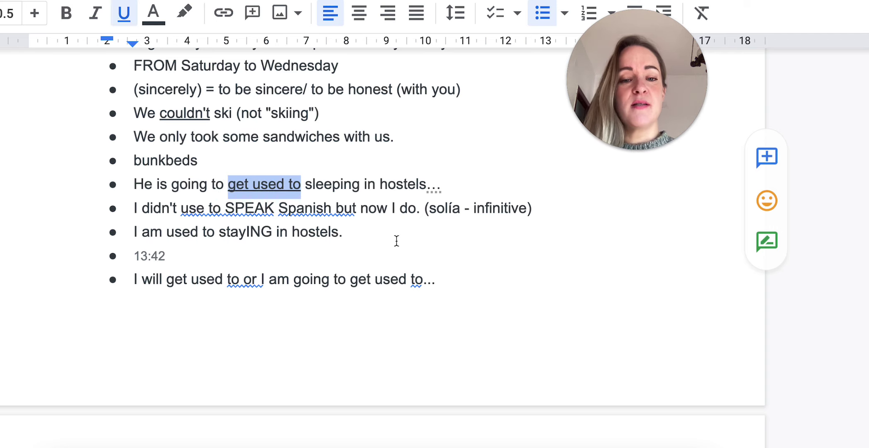
pyautogui.click(397, 241)
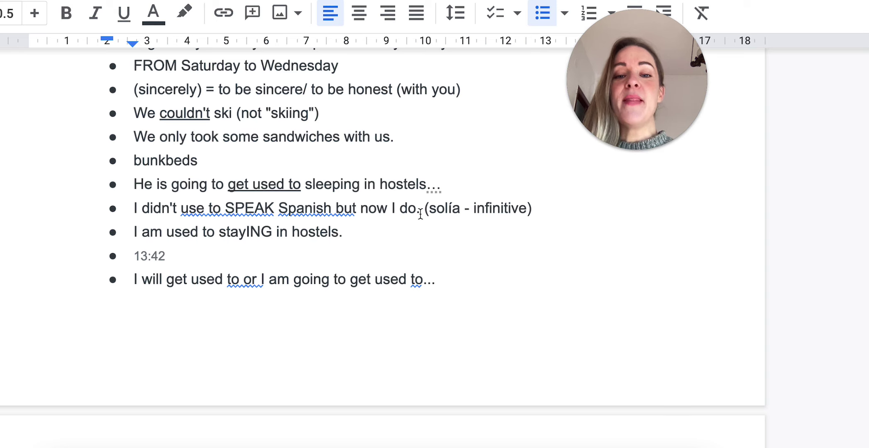
pyautogui.moveTo(302, 184); pyautogui.dragTo(227, 185)
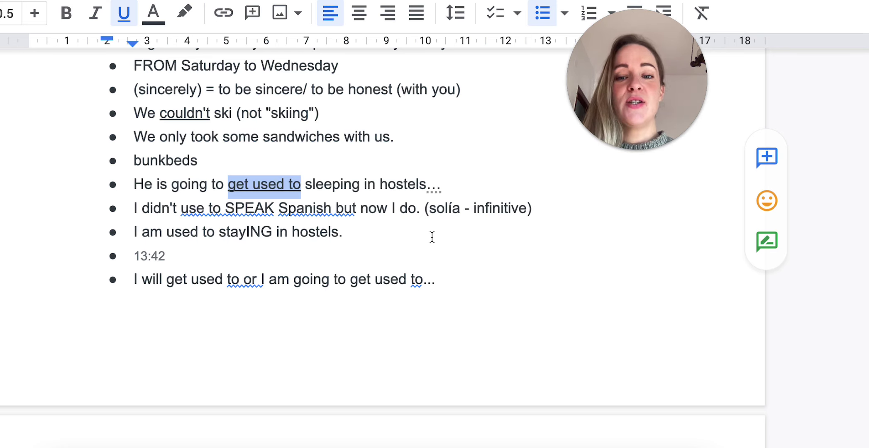
pyautogui.click(431, 237)
# Step: Point out the Spanish and 'I am used to stayING' sentences, then delete the 13:42 timestamp
pyautogui.click(131, 209)
pyautogui.moveTo(131, 210)
pyautogui.mouseDown()
pyautogui.moveTo(317, 194)
pyautogui.moveTo(419, 216)
pyautogui.mouseUp()
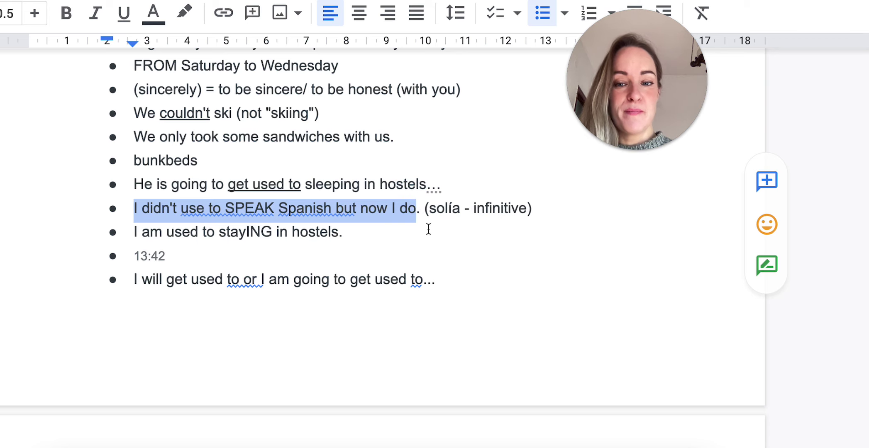
pyautogui.click(426, 228)
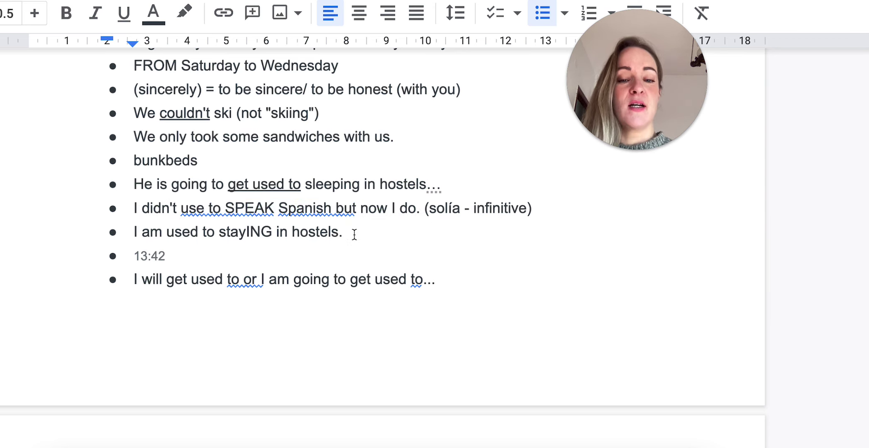
pyautogui.moveTo(354, 235); pyautogui.dragTo(128, 244)
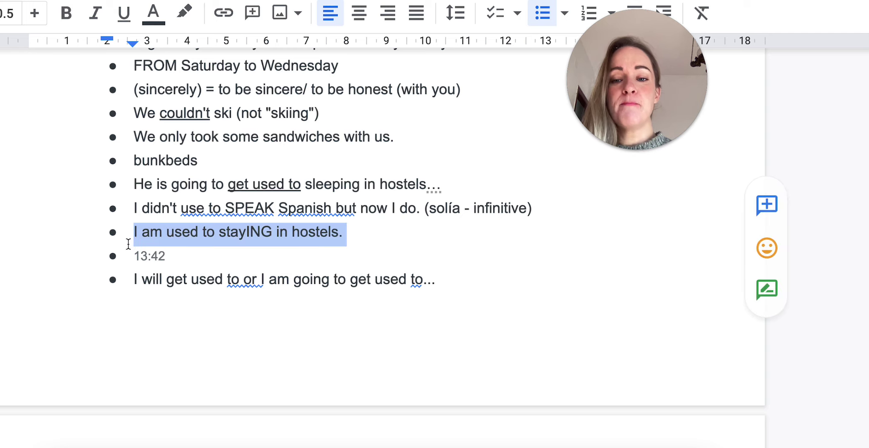
pyautogui.click(341, 258)
pyautogui.moveTo(170, 256); pyautogui.dragTo(123, 256)
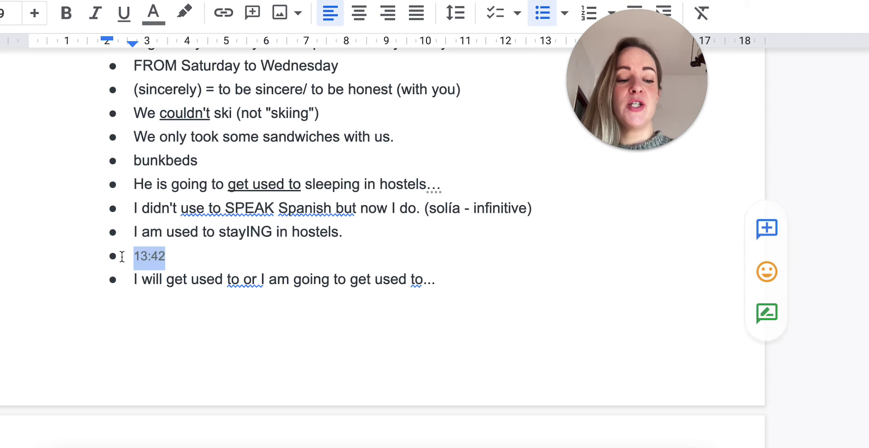
pyautogui.press('BackSpace')
pyautogui.press('BackSpace')
pyautogui.press('BackSpace')
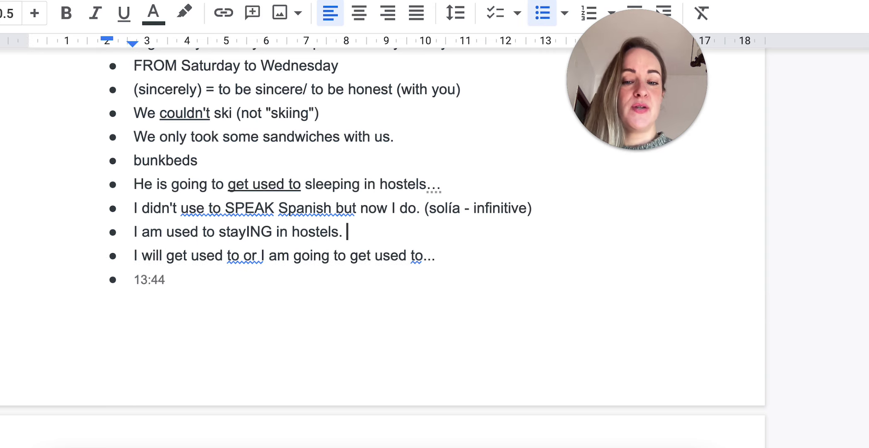
# Step: Replace the 13:44 timestamp with 'every day (singular)'
pyautogui.moveTo(288, 297)
pyautogui.mouseDown()
pyautogui.moveTo(279, 295)
pyautogui.moveTo(467, 293)
pyautogui.moveTo(473, 261)
pyautogui.mouseUp()
pyautogui.write('every day (singular)')
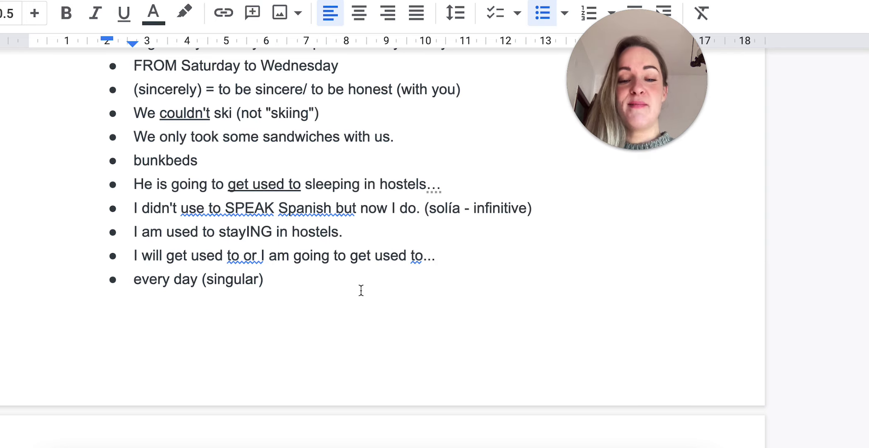
pyautogui.click(452, 255)
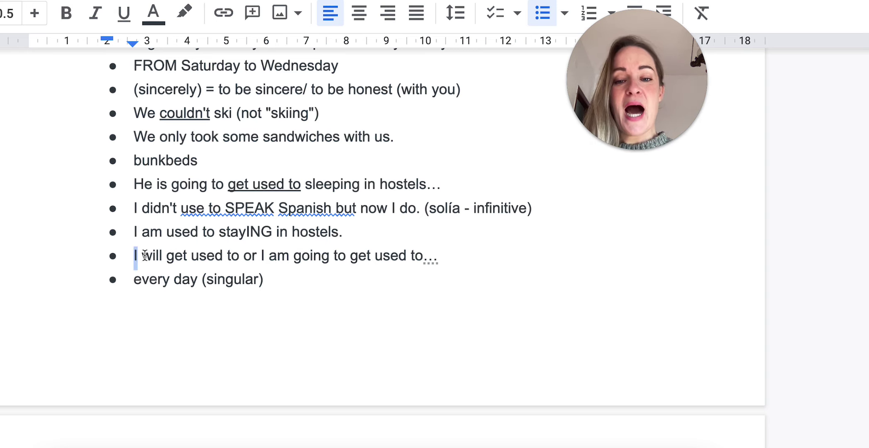
pyautogui.moveTo(156, 256)
pyautogui.mouseDown()
pyautogui.moveTo(219, 256)
pyautogui.moveTo(241, 266)
pyautogui.moveTo(432, 264)
pyautogui.mouseUp()
pyautogui.click(480, 272)
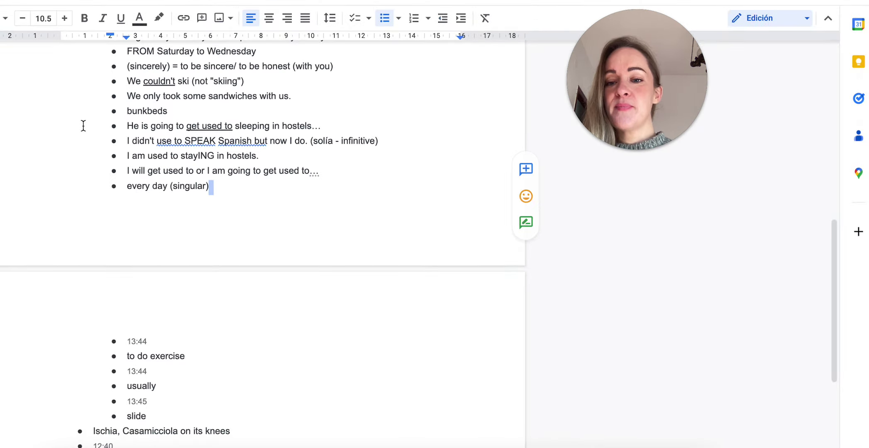
# Step: Select the word 'every' to stress it
pyautogui.scroll(-3, 265, 249)
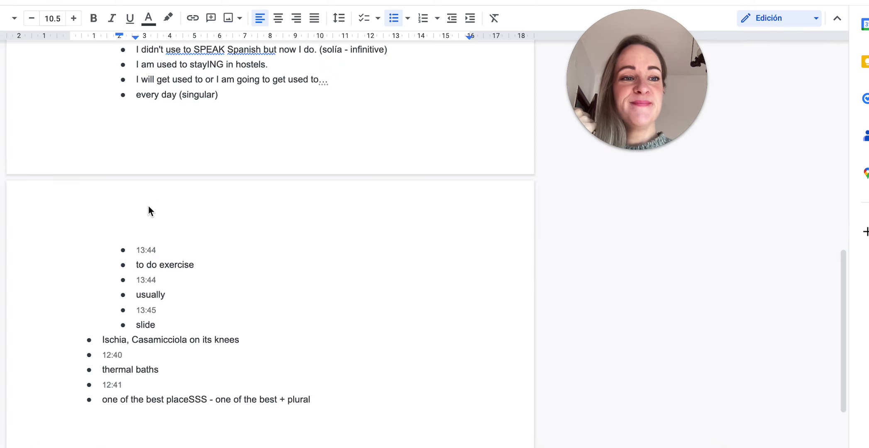
pyautogui.click(152, 98)
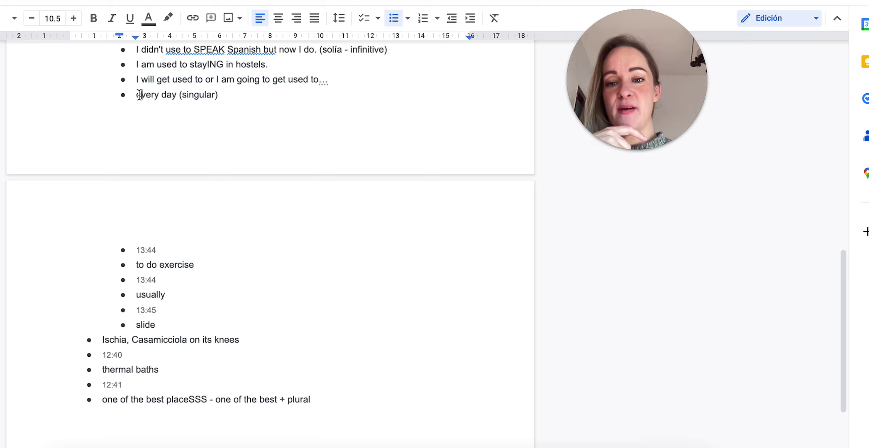
pyautogui.doubleClick(139, 95)
pyautogui.click(141, 94)
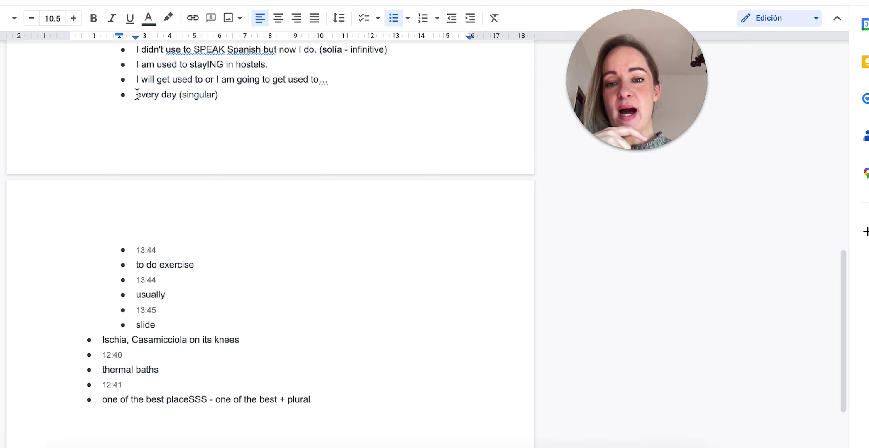
pyautogui.doubleClick(137, 95)
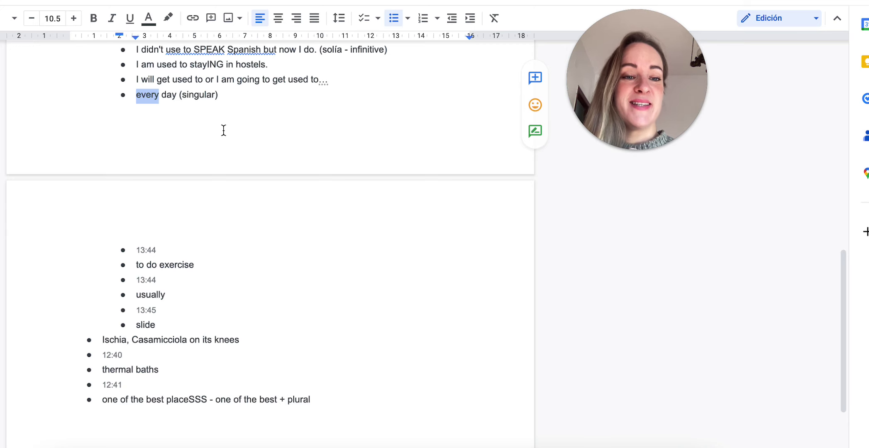
pyautogui.click(242, 102)
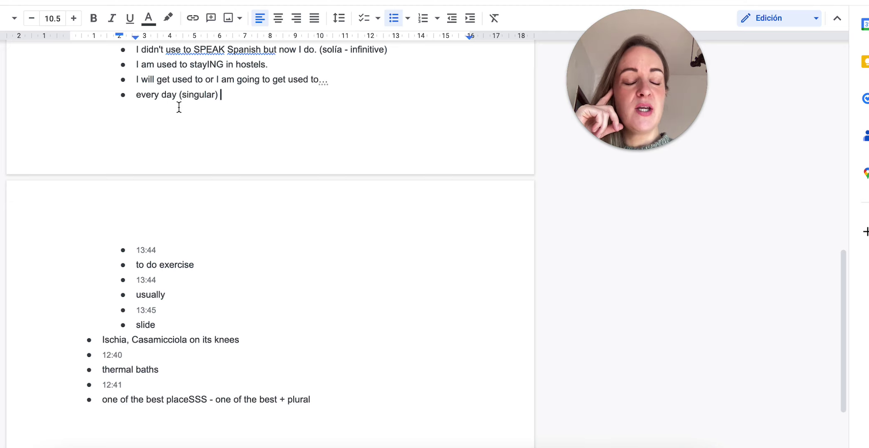
# Step: Delete a 13:44 timestamp line and the leftover empty bullet
pyautogui.scroll(-4, 179, 107)
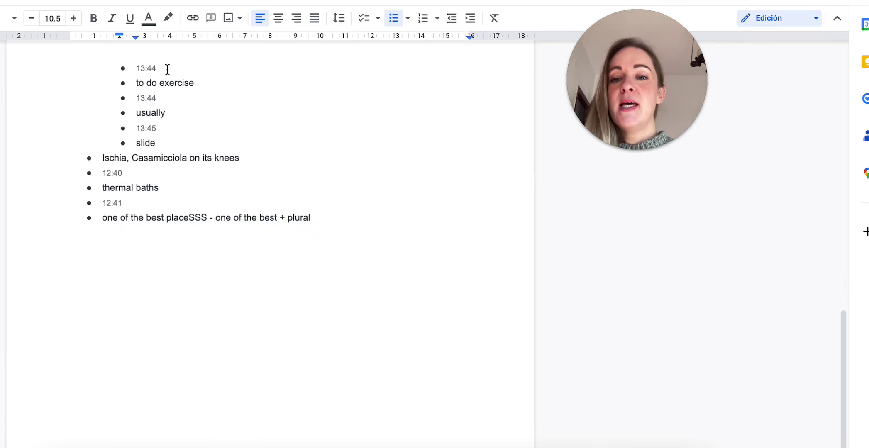
pyautogui.moveTo(167, 70); pyautogui.dragTo(110, 70)
pyautogui.press('BackSpace')
pyautogui.press('BackSpace')
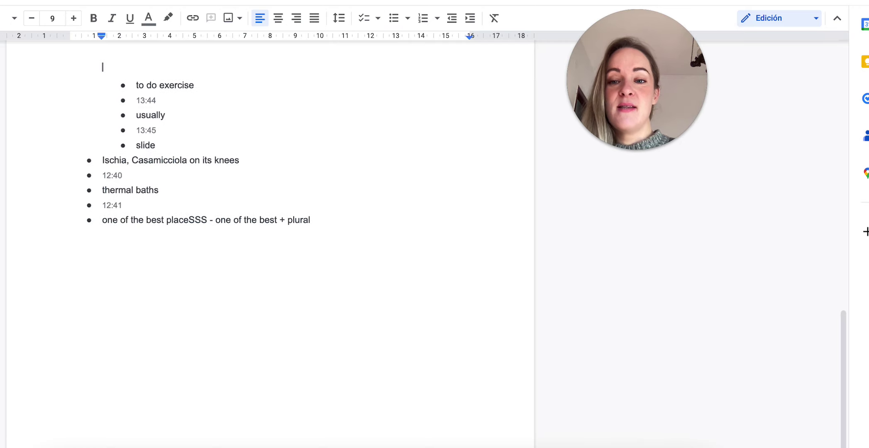
pyautogui.hotkey('ctrl', 'Return')
pyautogui.scroll(2, 270, 233)
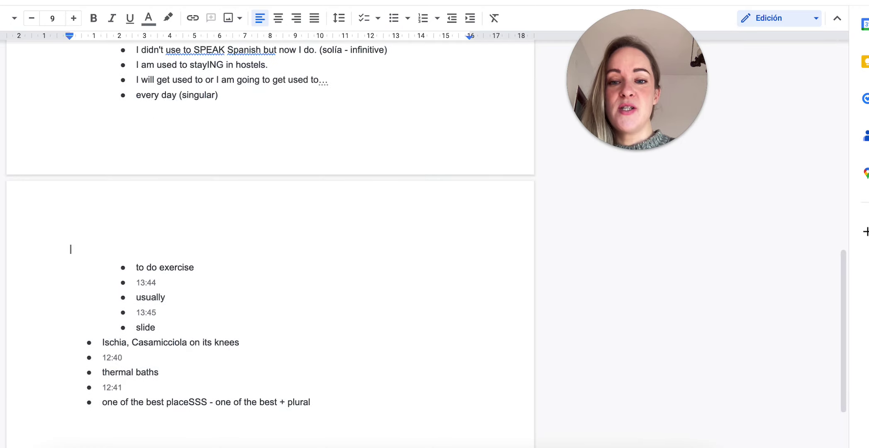
pyautogui.press('BackSpace')
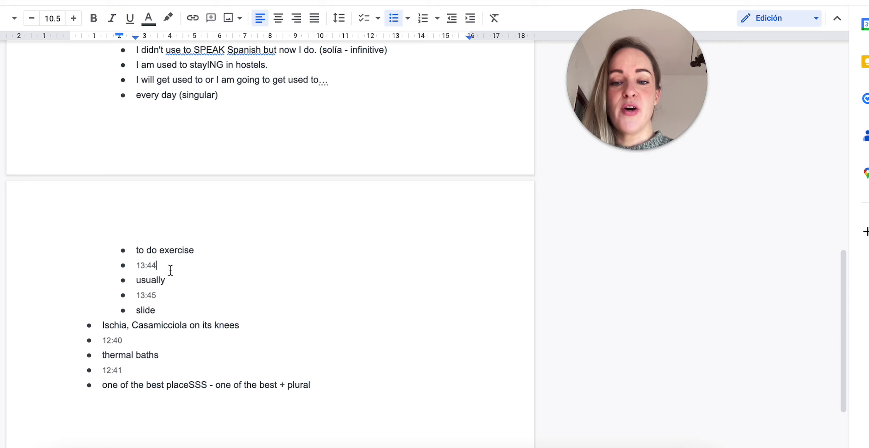
# Step: Delete the 13:44 timestamp below 'to do exercise' and append ': active holidays'
pyautogui.moveTo(157, 266); pyautogui.dragTo(114, 266)
pyautogui.press('BackSpace')
pyautogui.press('BackSpace')
pyautogui.press('BackSpace')
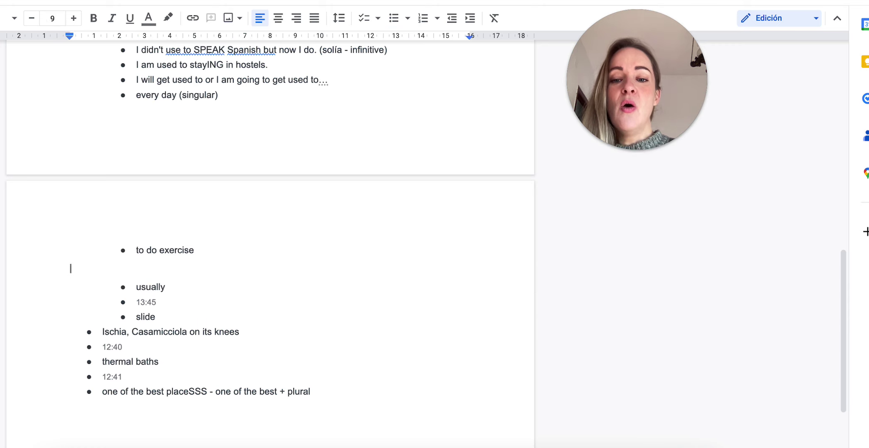
pyautogui.moveTo(219, 249); pyautogui.dragTo(121, 249)
pyautogui.click(216, 253)
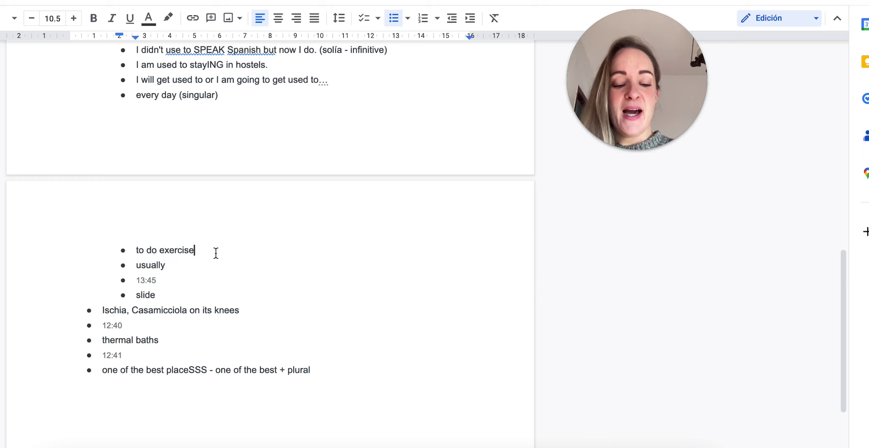
pyautogui.write(': active holidays')
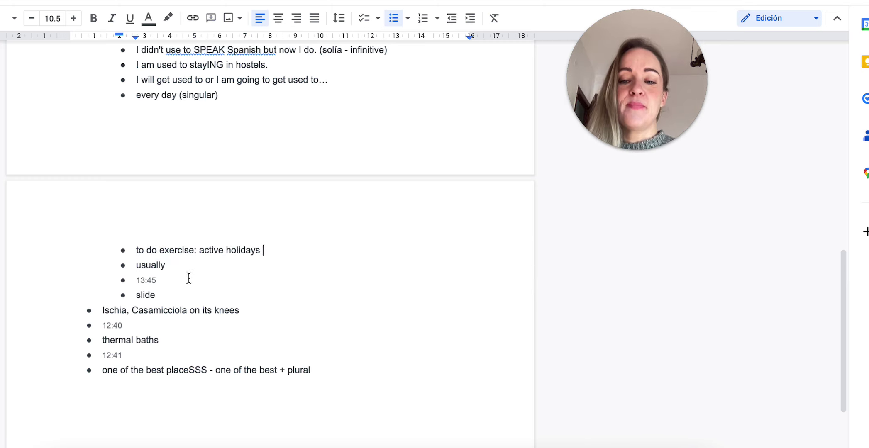
# Step: Delete the 13:45, 12:40 and 12:41 timestamps along with 'on its knees'
pyautogui.moveTo(158, 281); pyautogui.dragTo(171, 267)
pyautogui.press('BackSpace')
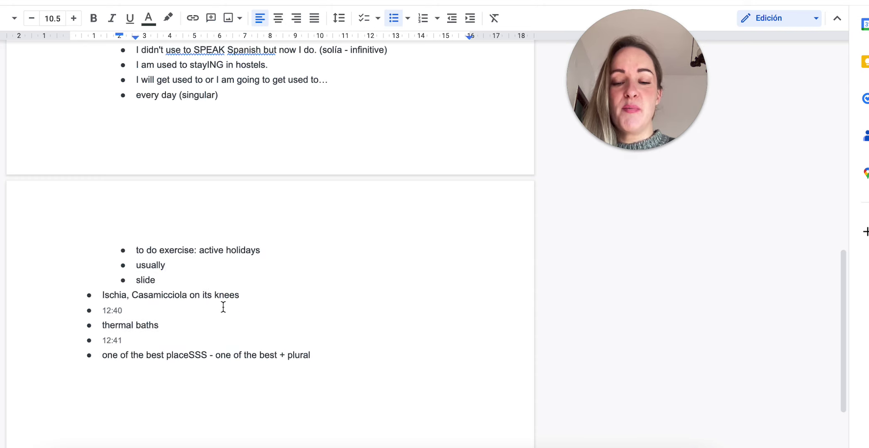
pyautogui.click(156, 310)
pyautogui.moveTo(157, 310); pyautogui.dragTo(190, 300)
pyautogui.press('BackSpace')
pyautogui.press('BackSpace')
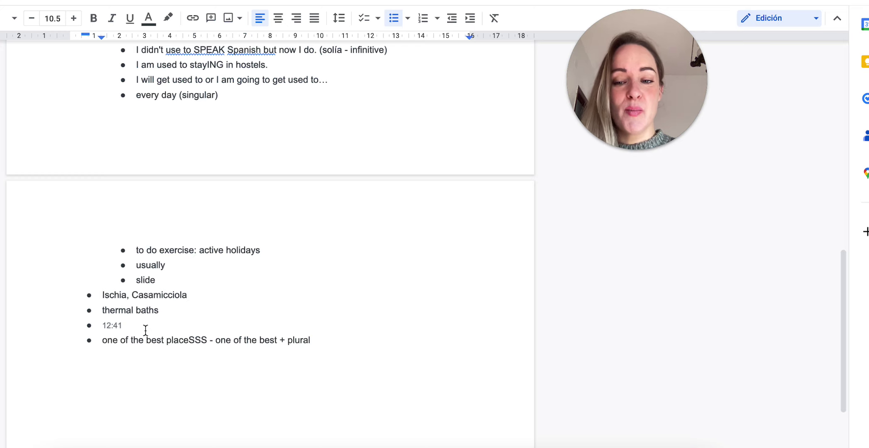
pyautogui.moveTo(147, 328); pyautogui.dragTo(170, 314)
pyautogui.press('BackSpace')
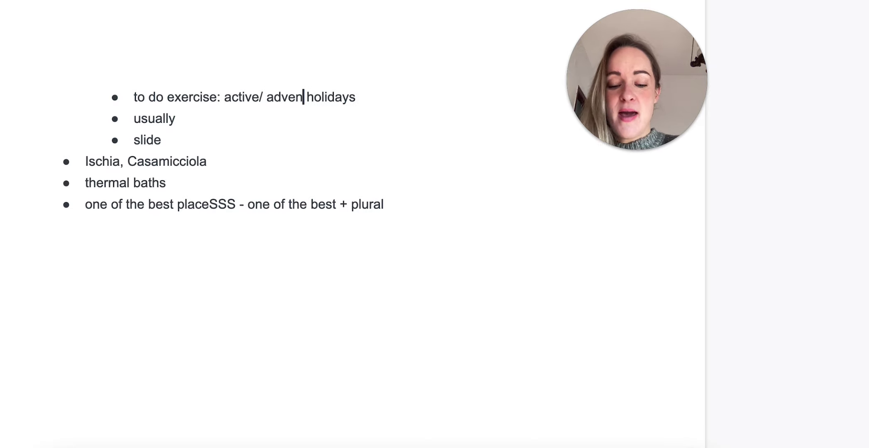
# Step: Make the bullet read 'active/ adventure holidays' and highlight 'usually'
pyautogui.write('ture')
pyautogui.click(252, 136)
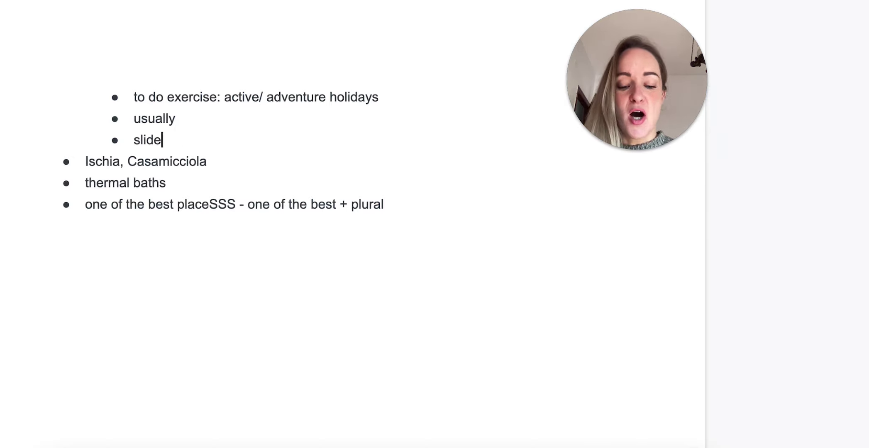
pyautogui.moveTo(191, 123); pyautogui.dragTo(134, 119)
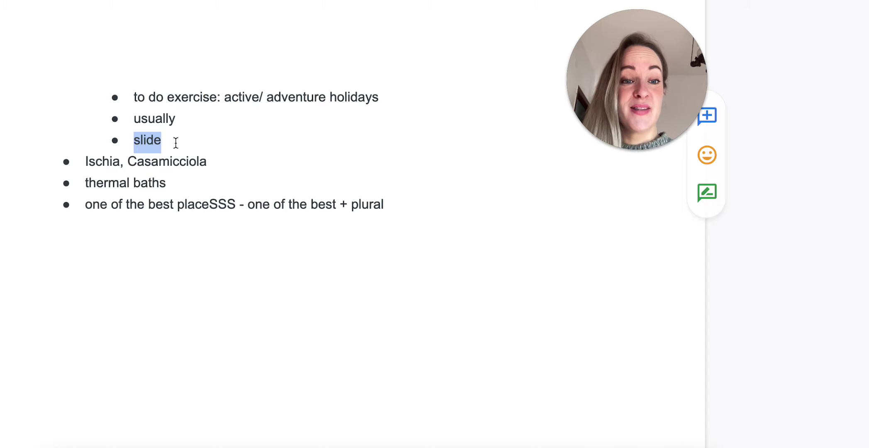
pyautogui.doubleClick(192, 141)
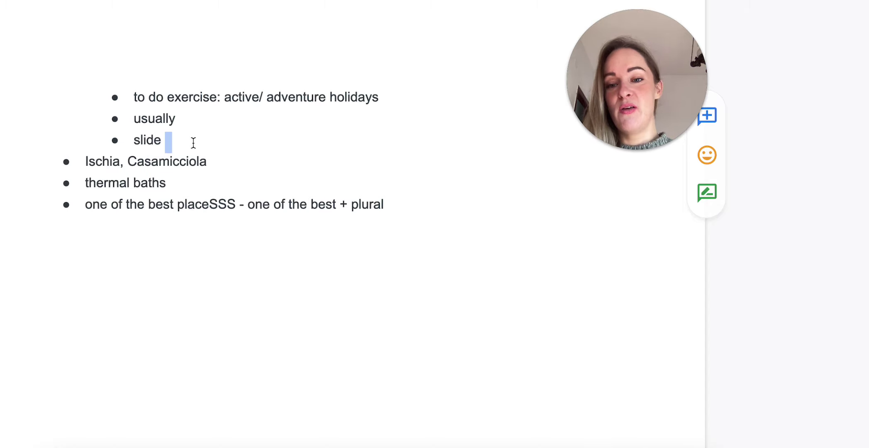
pyautogui.doubleClick(229, 157)
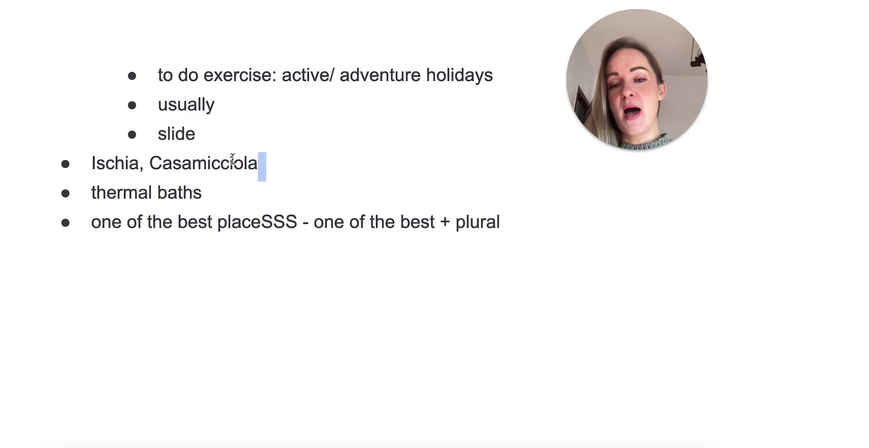
pyautogui.click(281, 169)
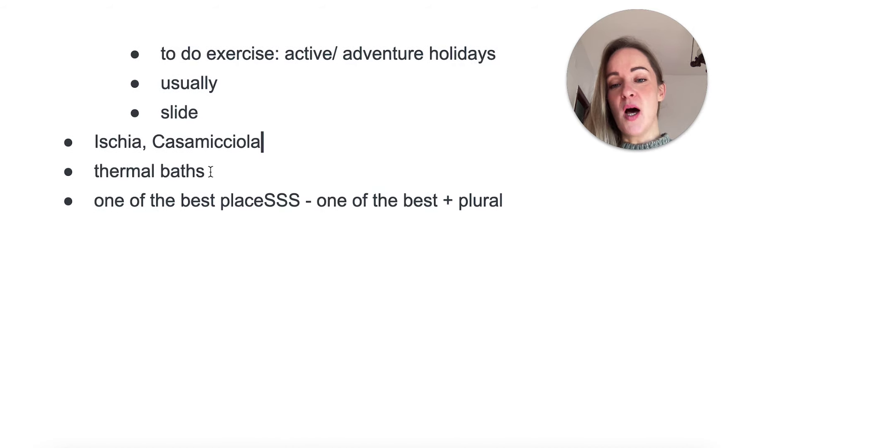
pyautogui.moveTo(210, 171); pyautogui.dragTo(89, 169)
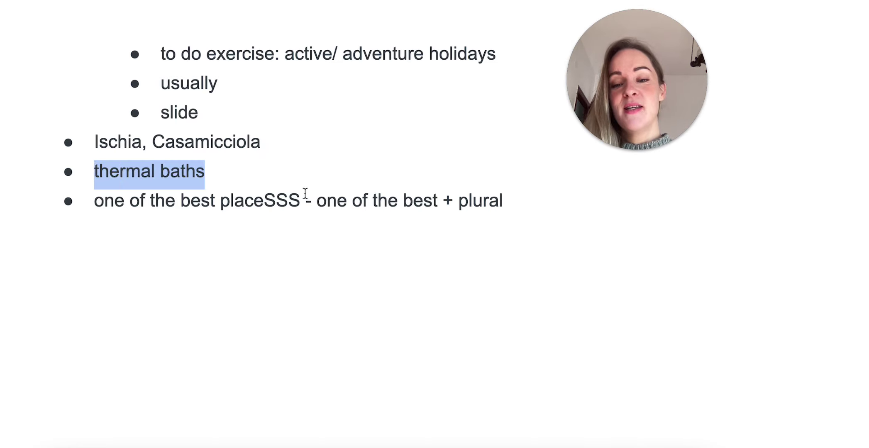
pyautogui.click(247, 176)
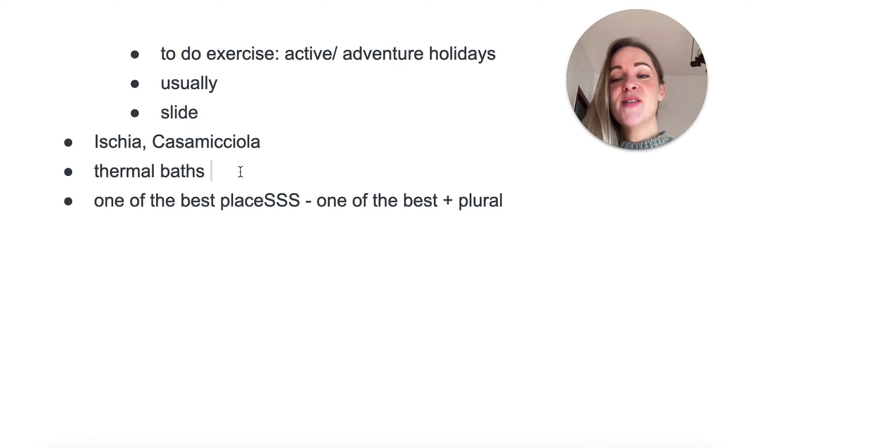
pyautogui.moveTo(218, 172); pyautogui.dragTo(91, 171)
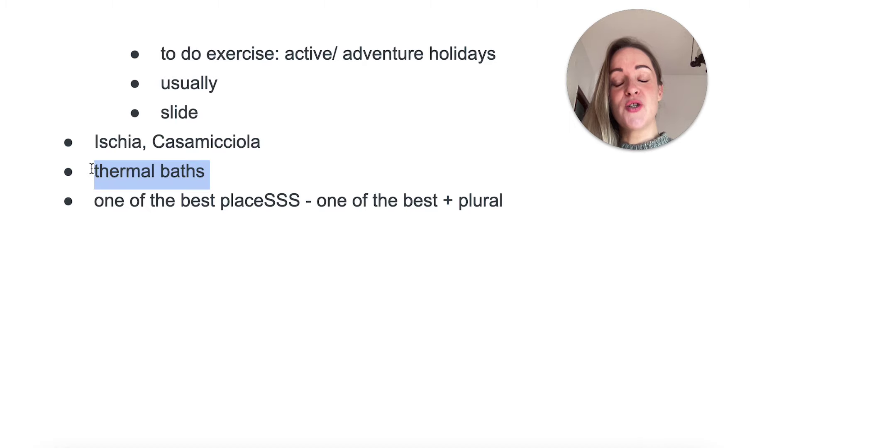
pyautogui.click(247, 175)
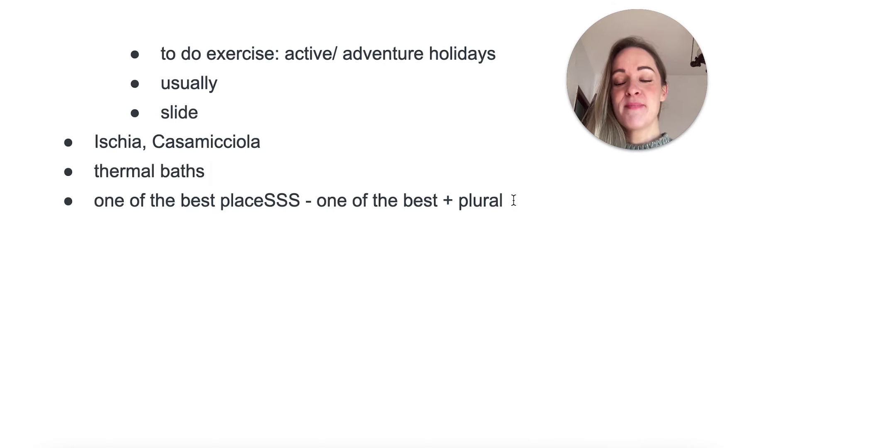
# Step: Move the 'every day (singular)' line below the 'one of the best + plural' line
pyautogui.moveTo(513, 200)
pyautogui.mouseDown()
pyautogui.moveTo(183, 202)
pyautogui.moveTo(97, 212)
pyautogui.mouseUp()
pyautogui.scroll(6, 97, 211)
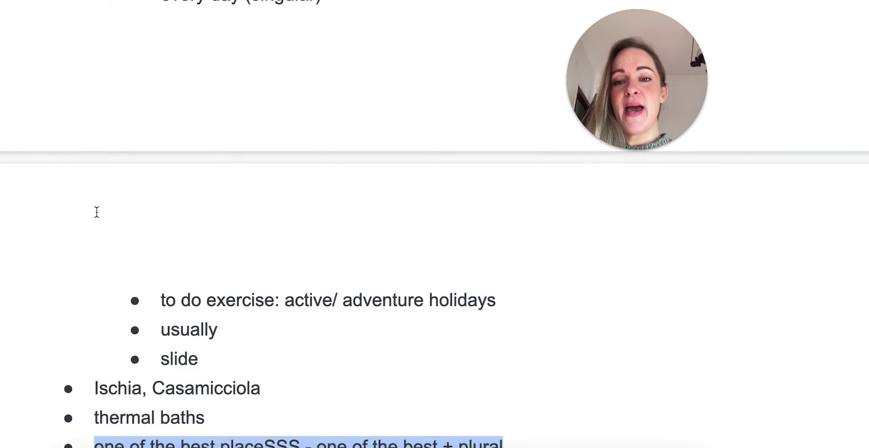
pyautogui.moveTo(336, 21); pyautogui.dragTo(150, 30)
pyautogui.press('BackSpace')
pyautogui.press('BackSpace')
pyautogui.press('BackSpace')
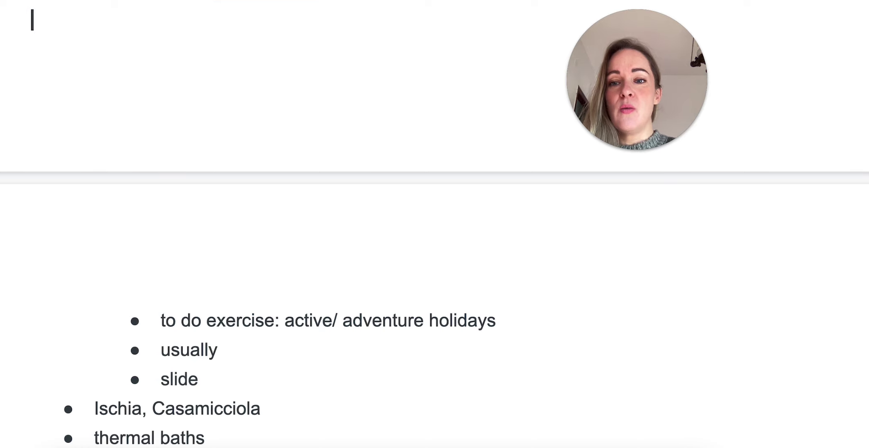
pyautogui.scroll(-3, 434, 224)
pyautogui.scroll(-4, 434, 224)
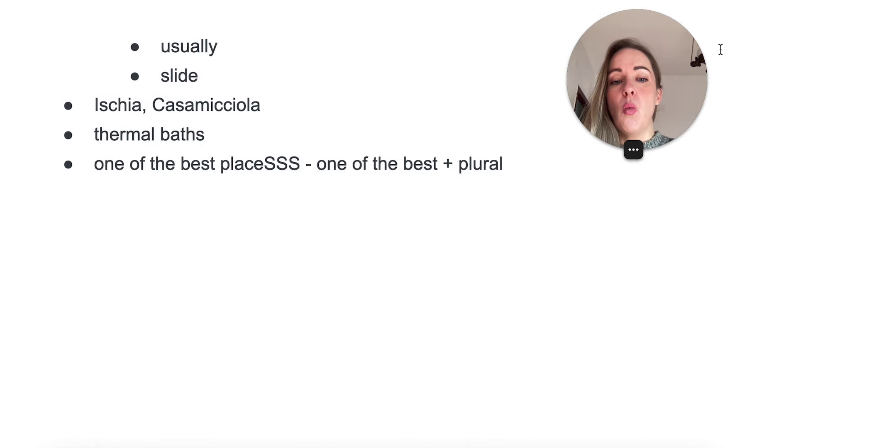
pyautogui.doubleClick(524, 163)
pyautogui.press('Return')
pyautogui.write('every day (singular)')
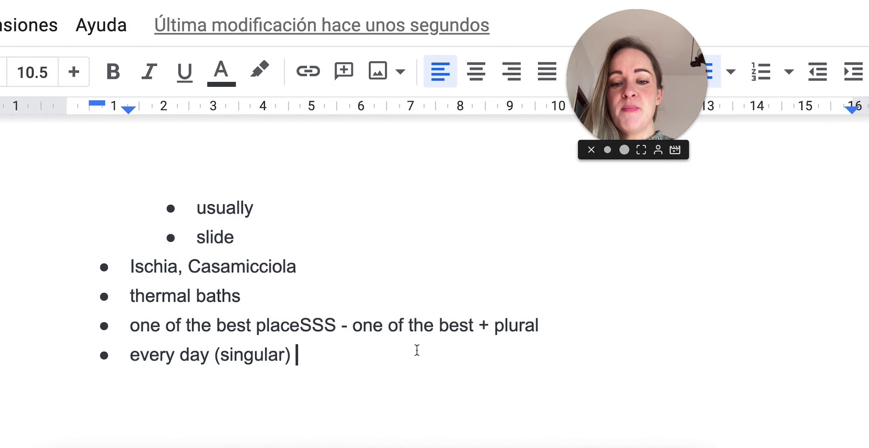
# Step: Add bullets 'one of the best restaurantSSSSSSSSS' and 'one of the best playersssss on the team'
pyautogui.scroll(-3, 417, 351)
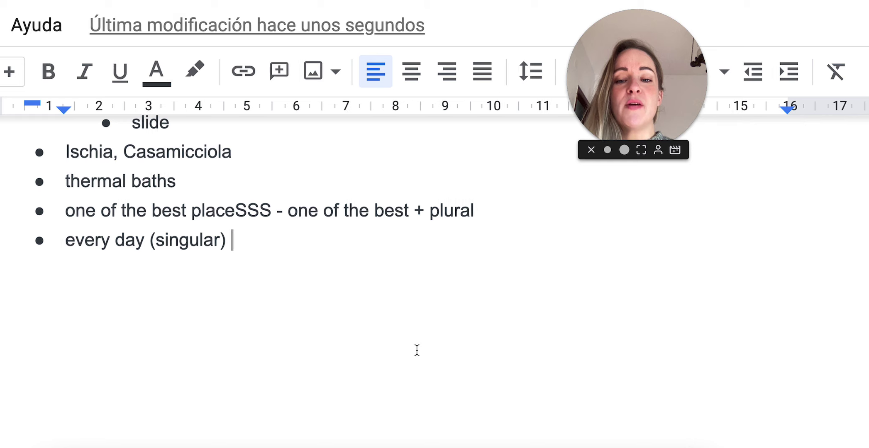
pyautogui.scroll(1, 417, 350)
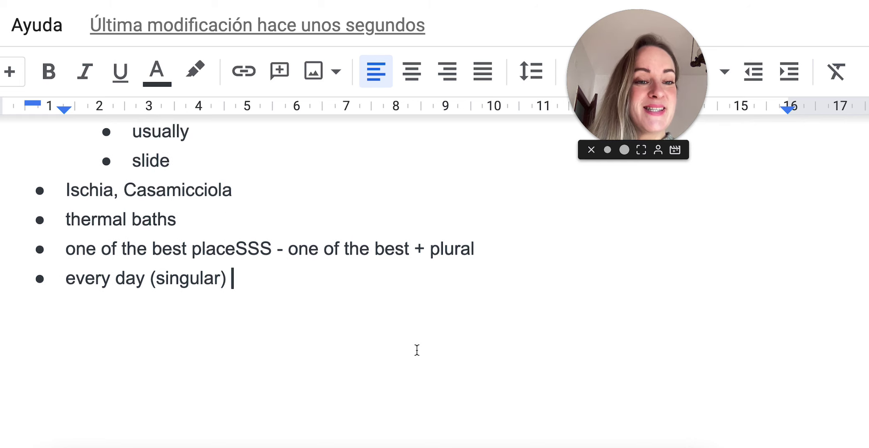
pyautogui.click(534, 251)
pyautogui.press('Return')
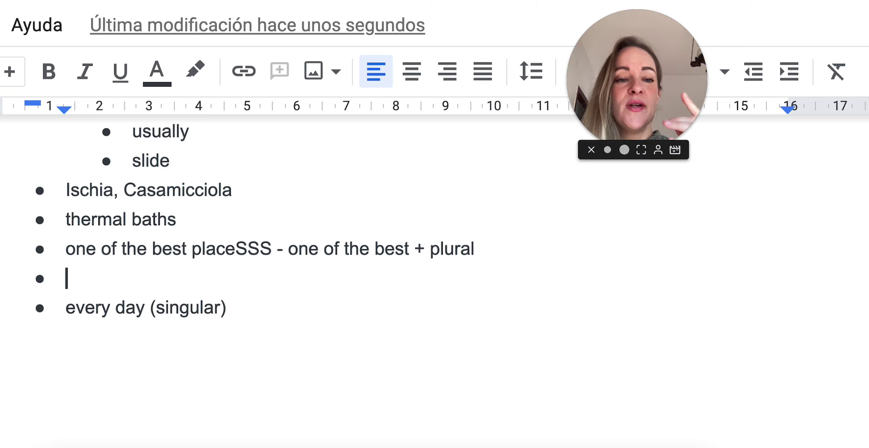
pyautogui.write('o')
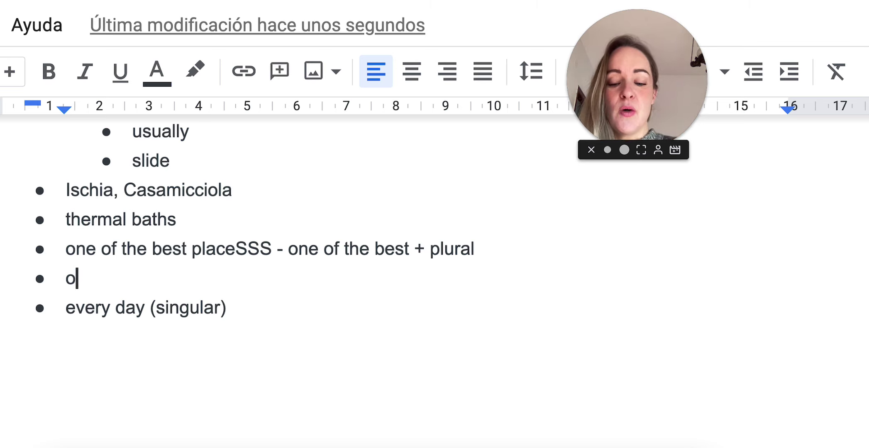
pyautogui.write('ne of the best restaurants')
pyautogui.press('BackSpace')
pyautogui.press('BackSpace')
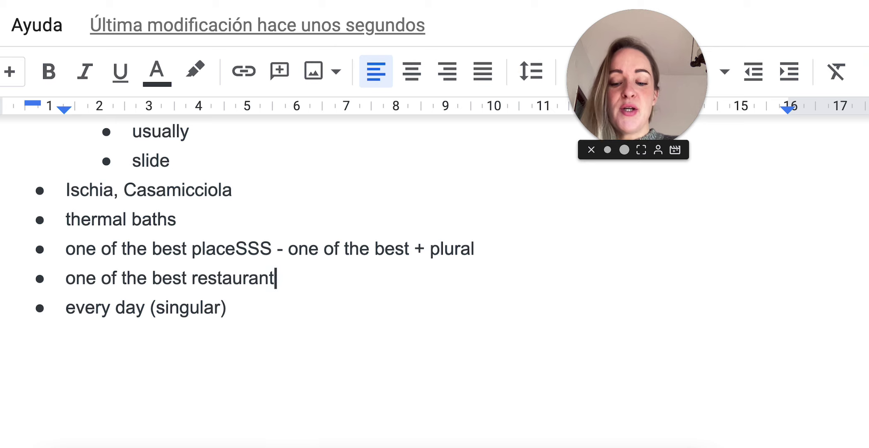
pyautogui.write('SSSSSSSSS')
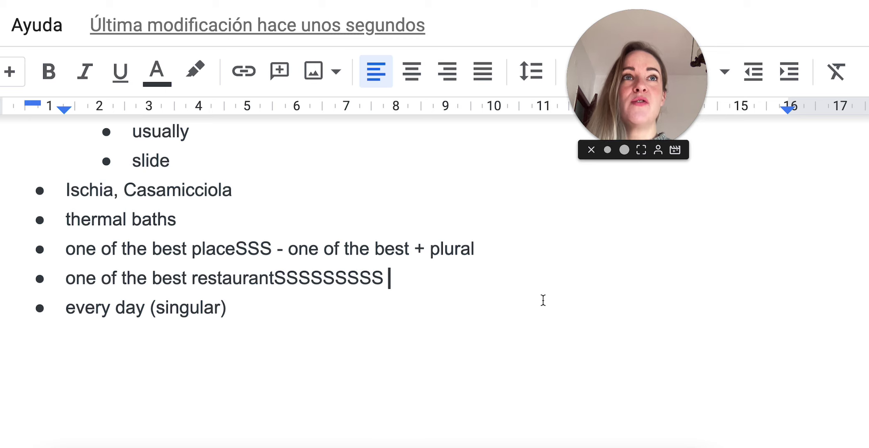
pyautogui.press('Return')
pyautogui.write('on')
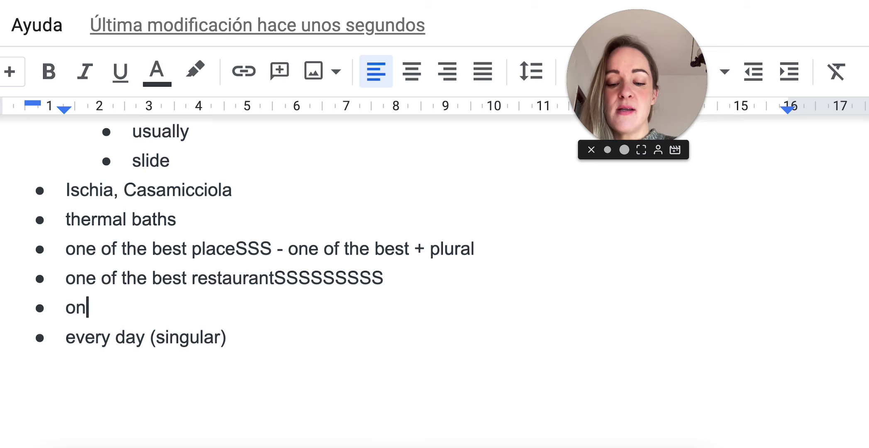
pyautogui.write('e of the best player')
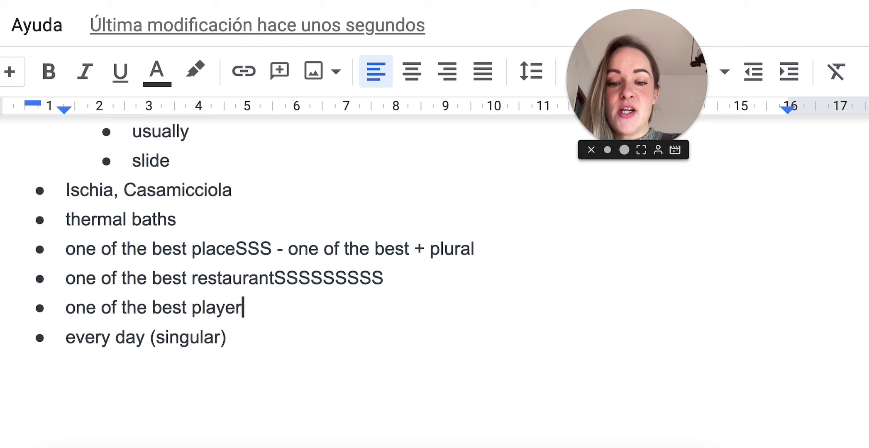
pyautogui.write('sssss on the ')
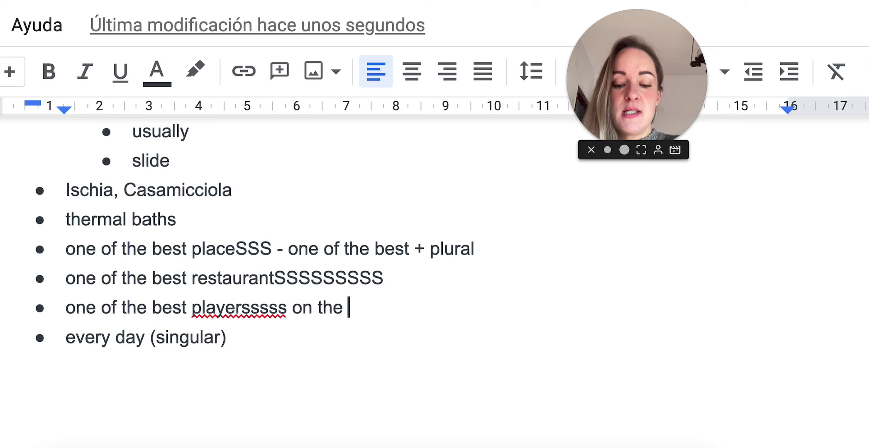
pyautogui.write('team')
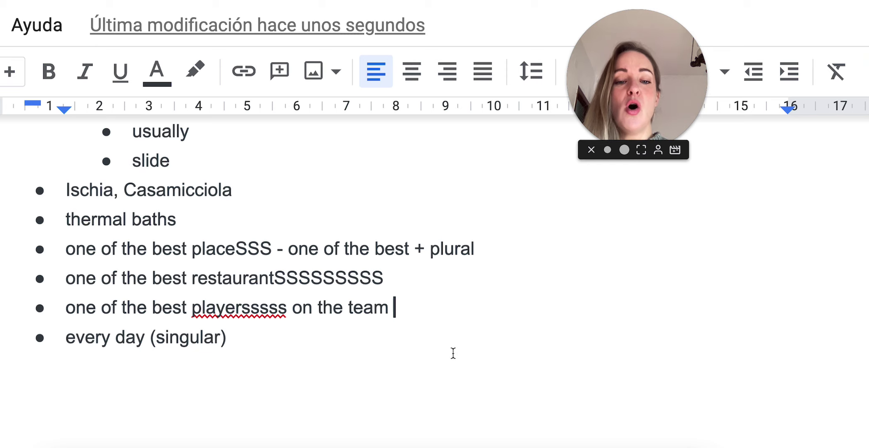